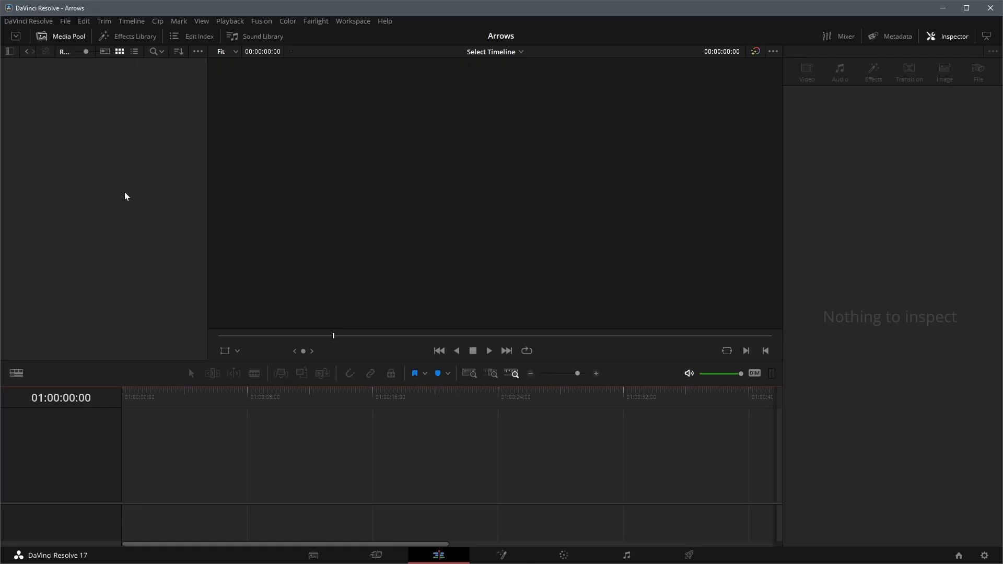
Create a new Fusion composition clip named 'Arrow' in the Media Pool and open it on the Fusion page
right_click(94, 135)
left_click(144, 180)
type("Arrow")
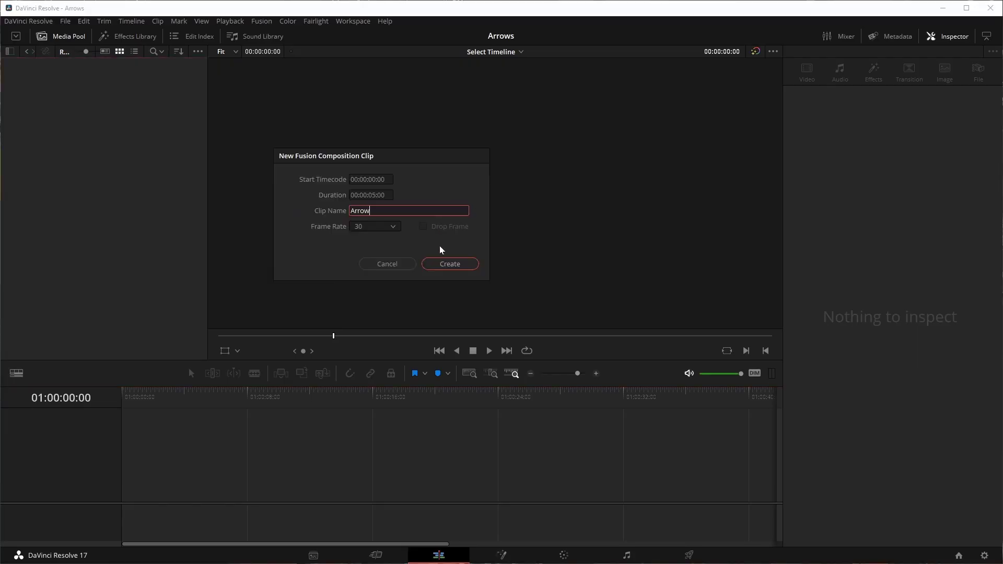
left_click(447, 264)
right_click(66, 91)
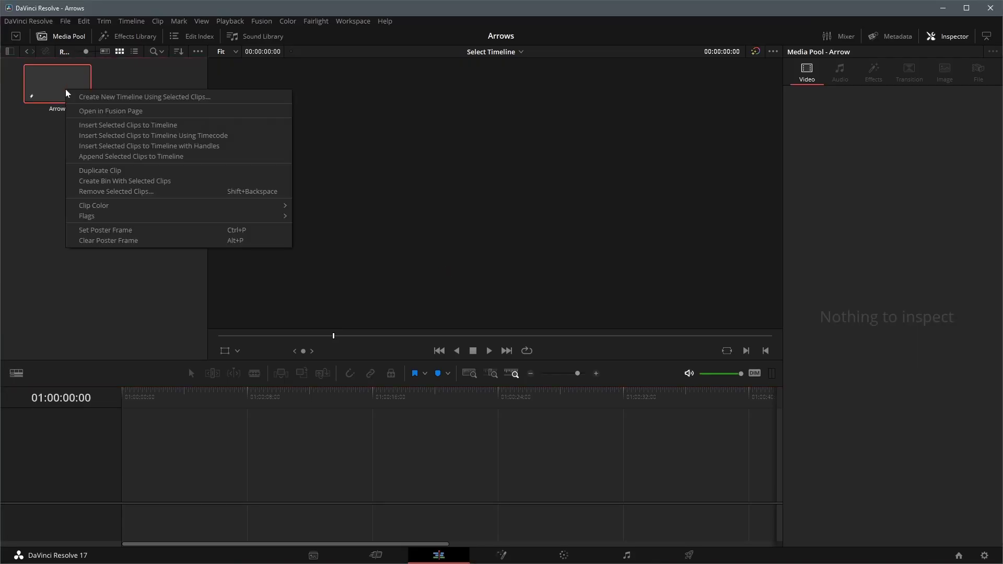
left_click(127, 111)
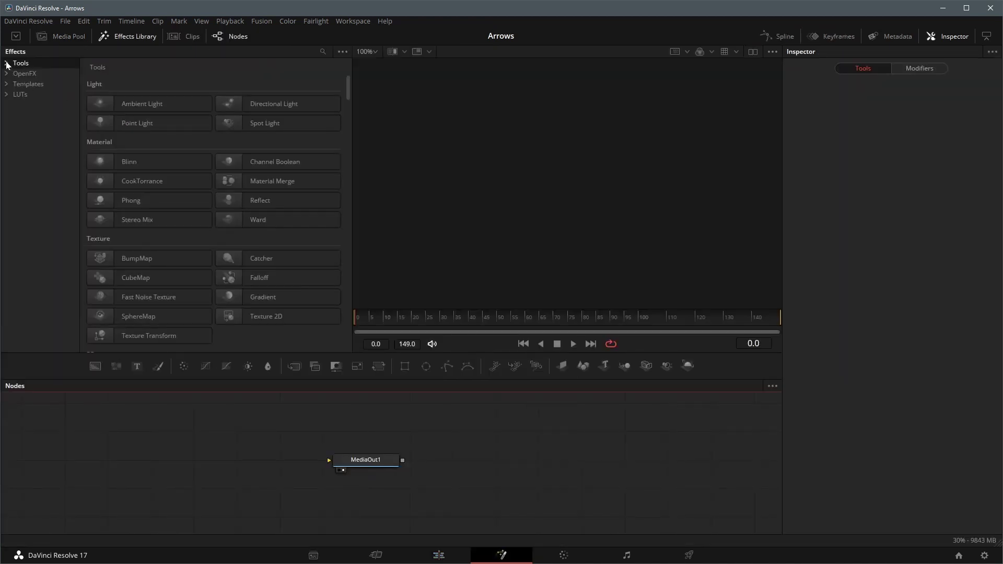
Add sRectangle and sNGon nodes from the Tools > Shape effects
left_click(6, 63)
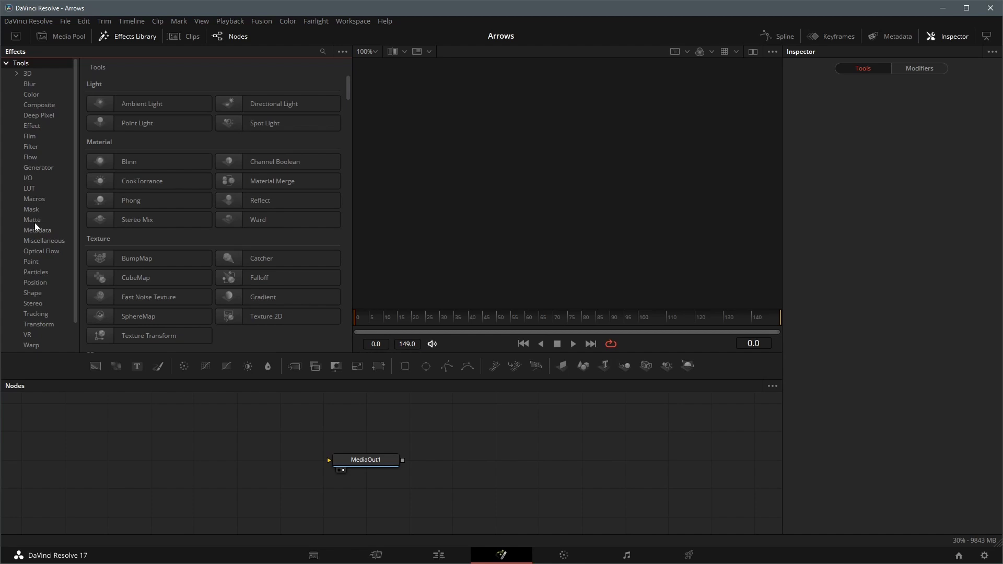
left_click(33, 293)
left_click(266, 181)
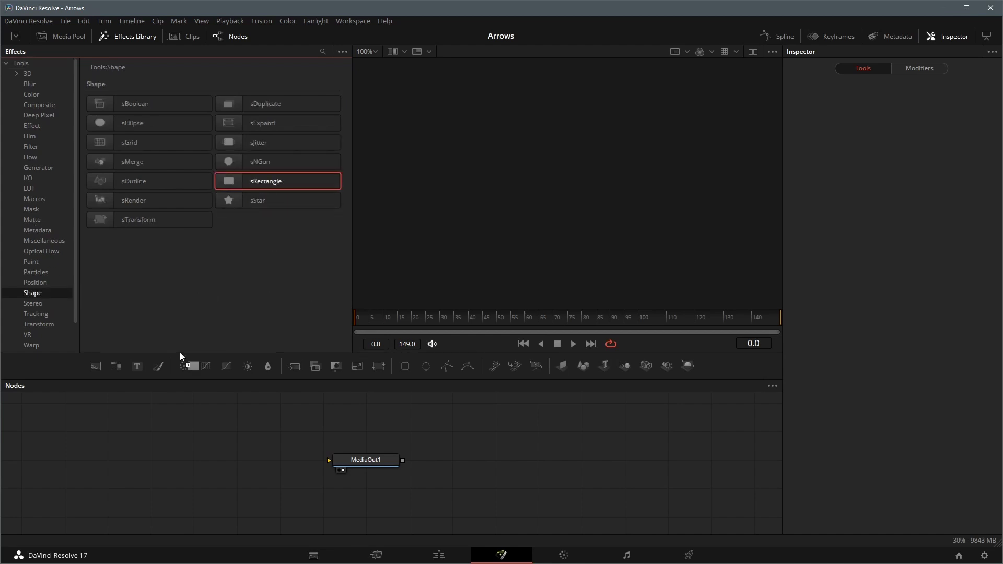
left_click(238, 163)
Add sRender before MediaOut1 and an sBoolean node, wiring sRectangle and sNGon into the sBoolean
left_click_drag(109, 202, 266, 461)
left_click_drag(363, 460, 535, 468)
left_click_drag(270, 461, 399, 462)
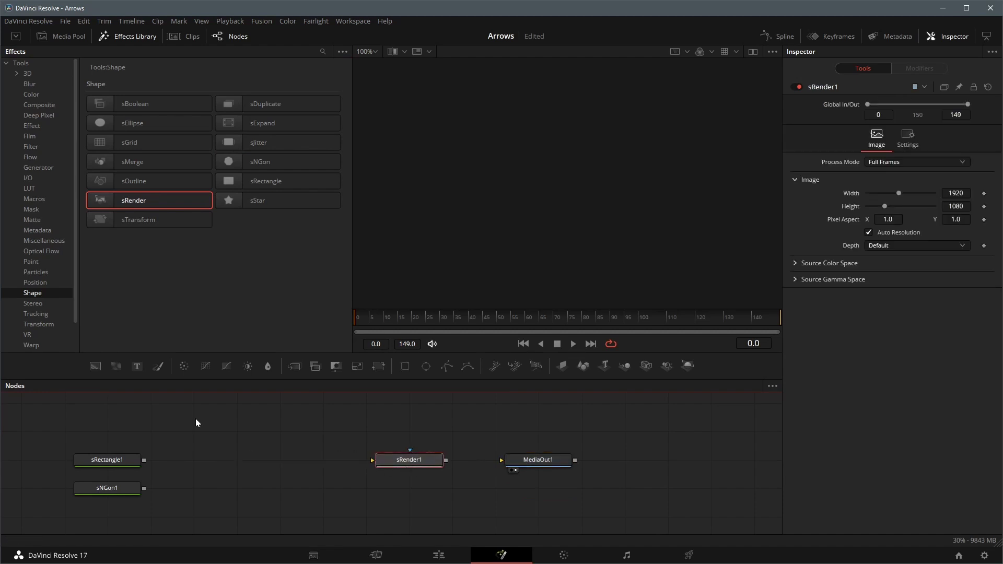
left_click_drag(147, 105, 231, 465)
left_click_drag(144, 460, 231, 463)
left_click_drag(144, 489, 516, 464)
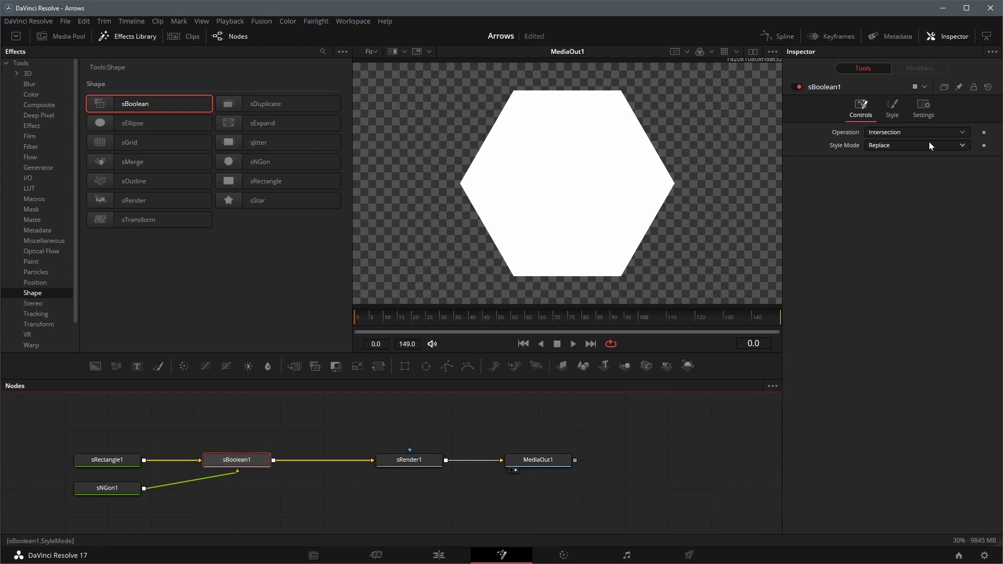
Set the boolean to Union, make the polygon a right-shifted triangle, and flatten the rectangle to height 0.172
left_click(909, 132)
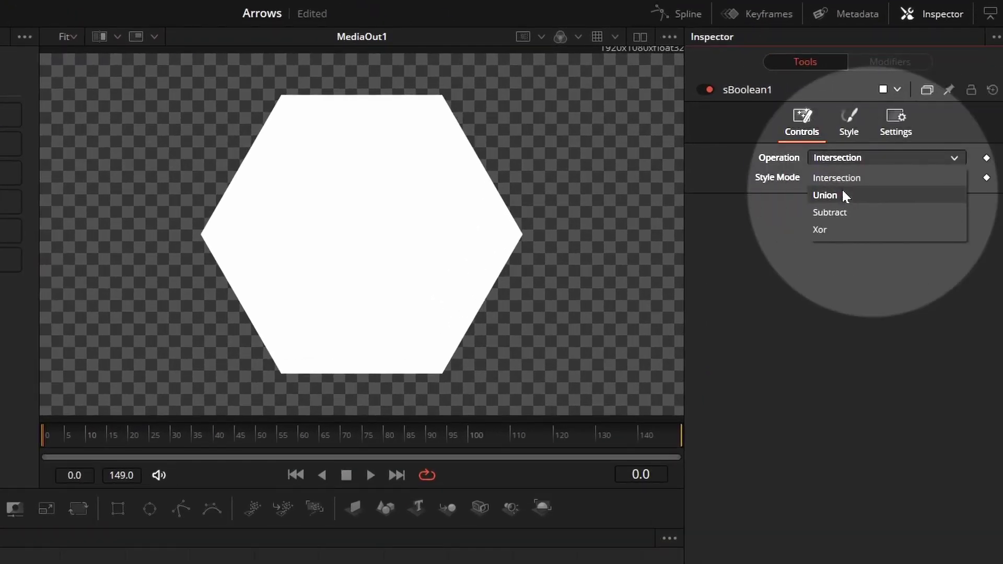
left_click(843, 192)
left_click(133, 488)
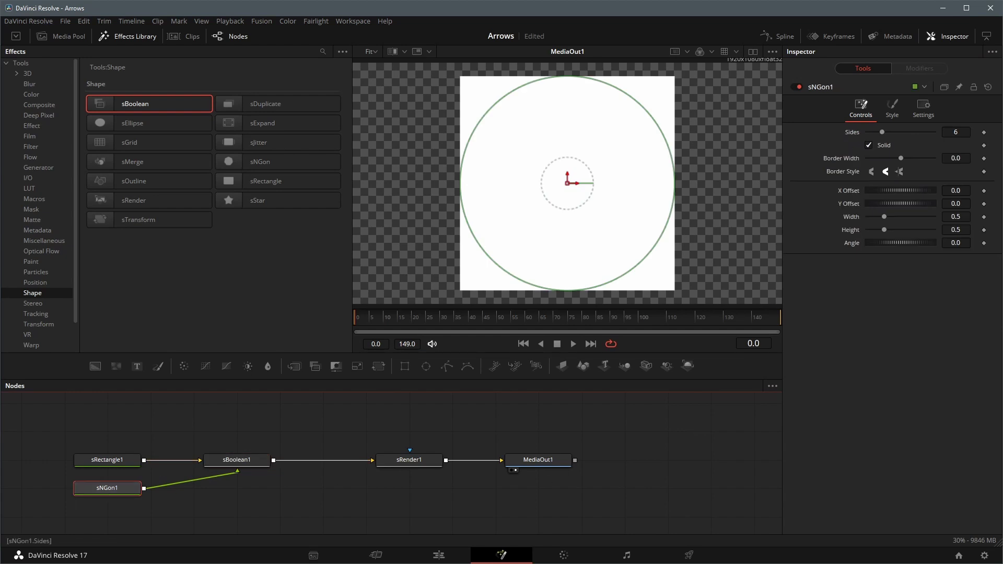
left_click_drag(882, 132, 872, 133)
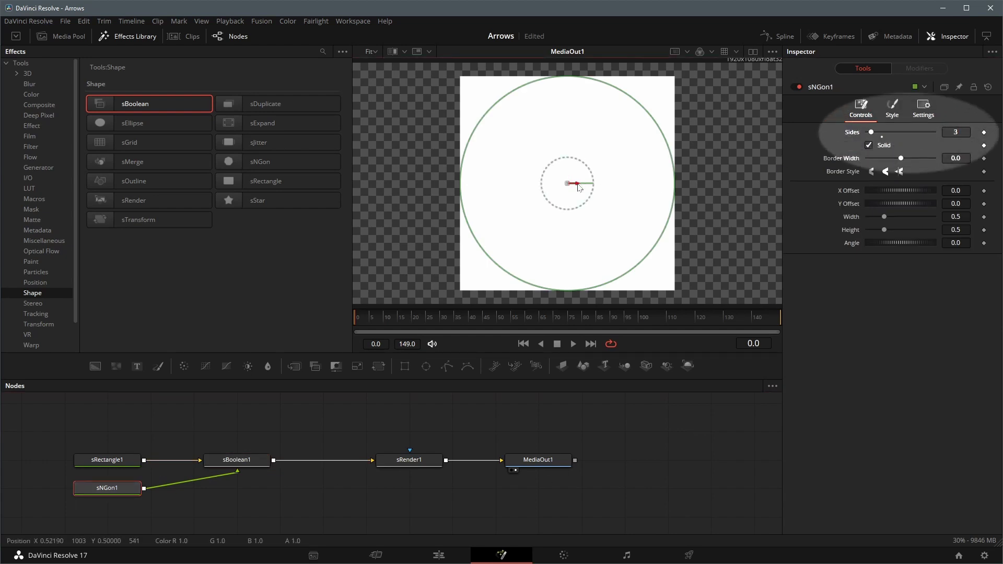
left_click_drag(581, 184, 697, 188)
left_click(124, 461)
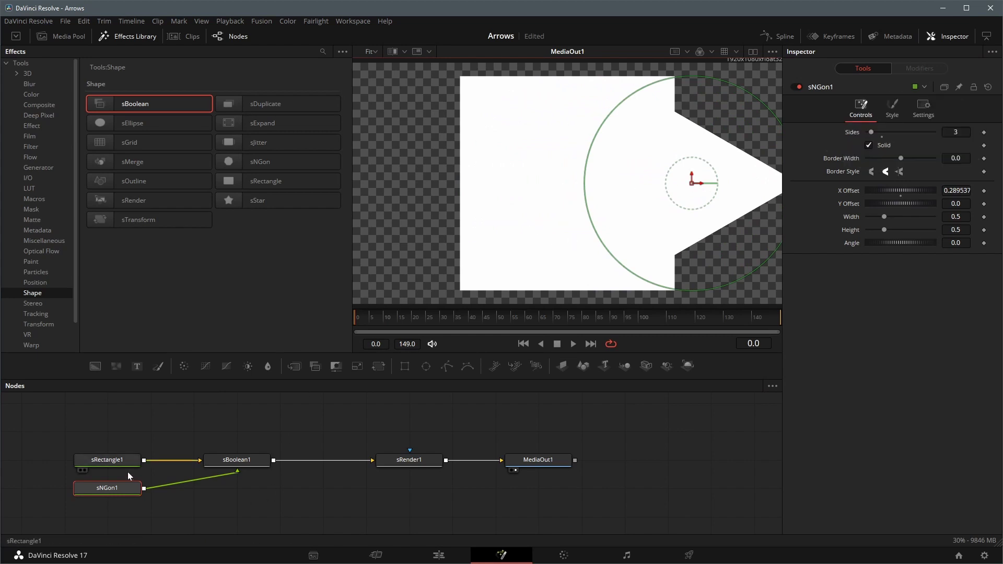
left_click_drag(901, 217, 879, 216)
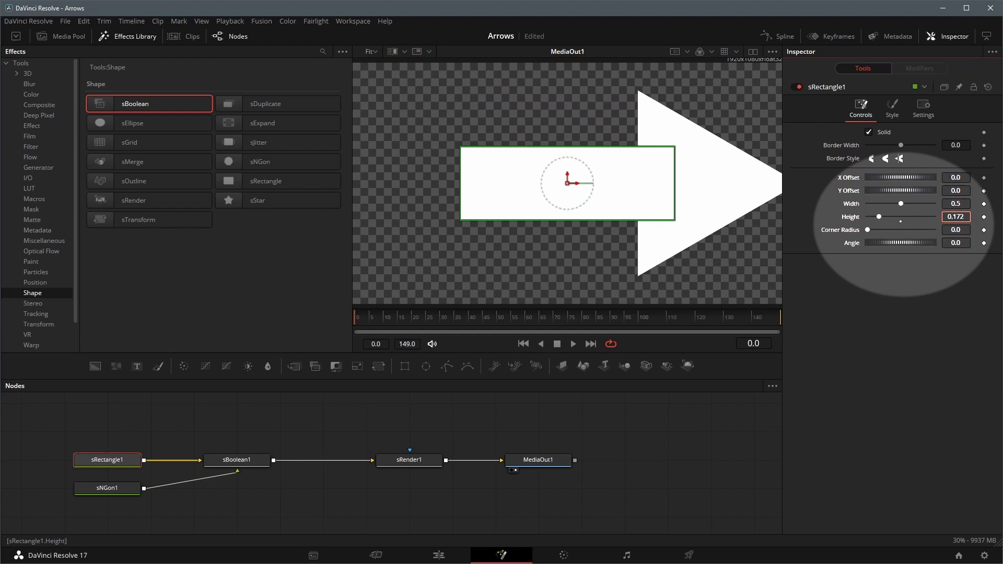
Insert an sTransform node between sBoolean1 and sRender1 and respace the node chain
left_click(237, 460)
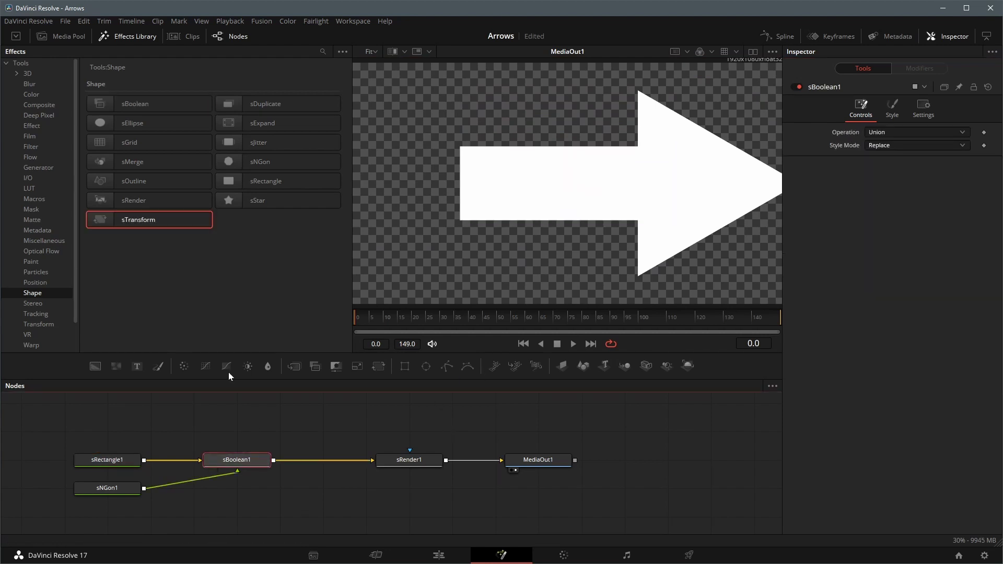
left_click_drag(118, 220, 318, 460)
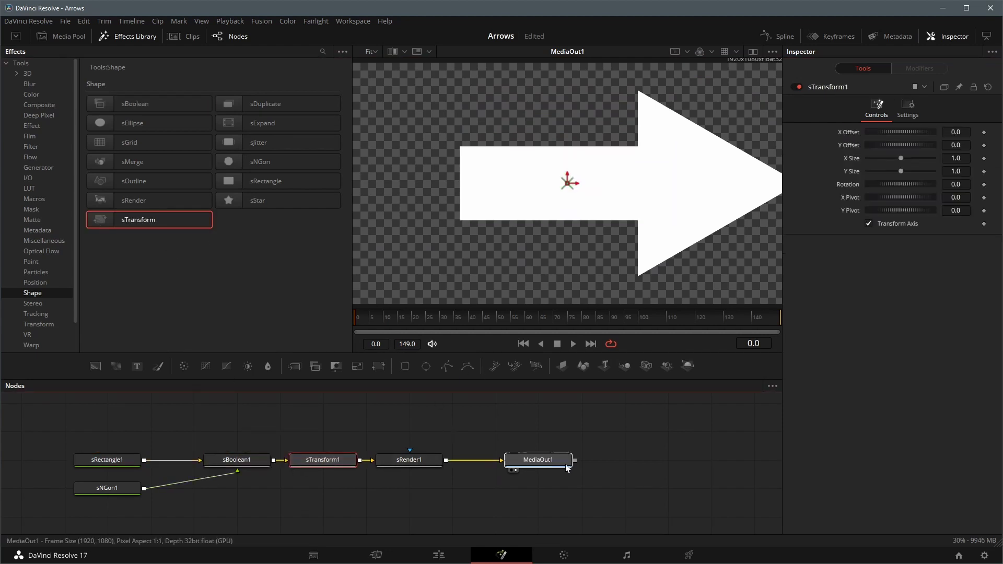
left_click_drag(567, 465, 653, 464)
left_click_drag(413, 462, 499, 462)
left_click_drag(324, 461, 366, 461)
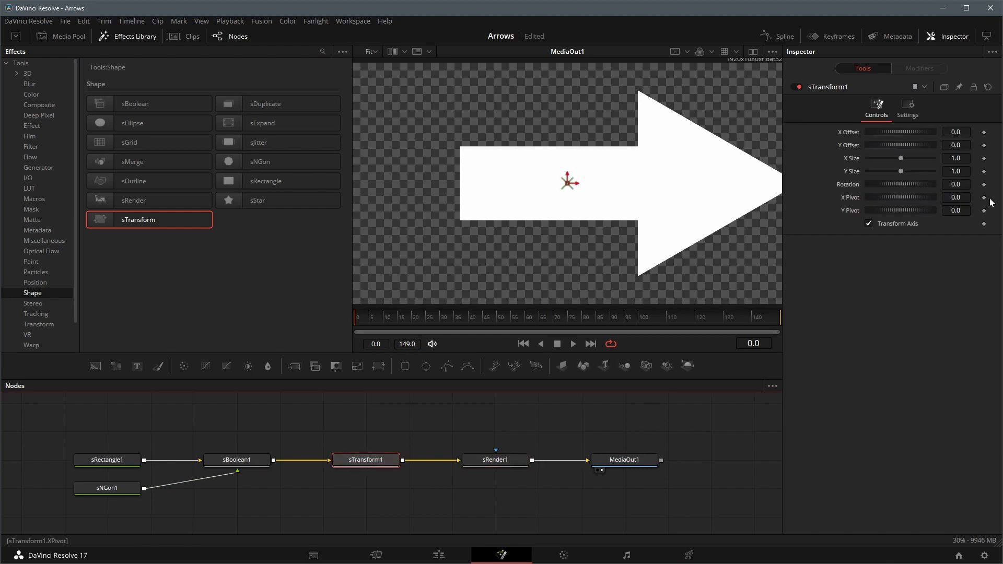
Link the transform's Y Size to X Size with an =XSize expression and shrink the arrow to 0.434
left_click_drag(958, 132, 898, 133)
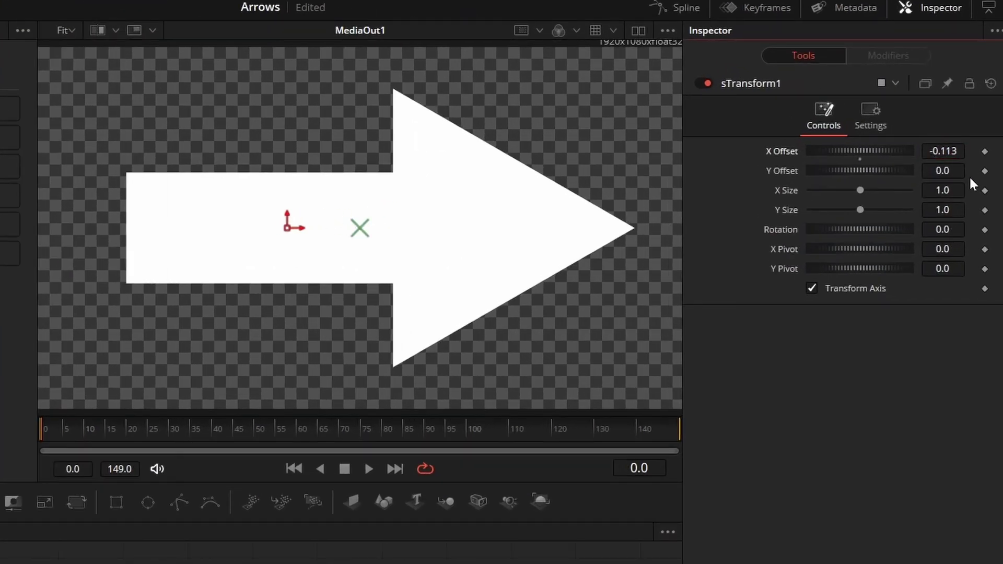
left_click_drag(956, 191, 940, 190)
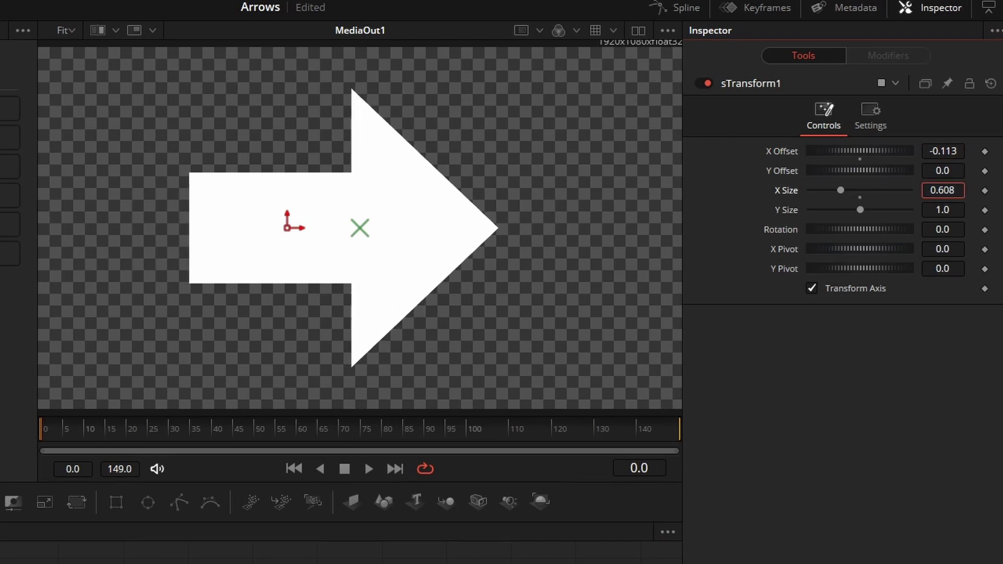
left_click(948, 213)
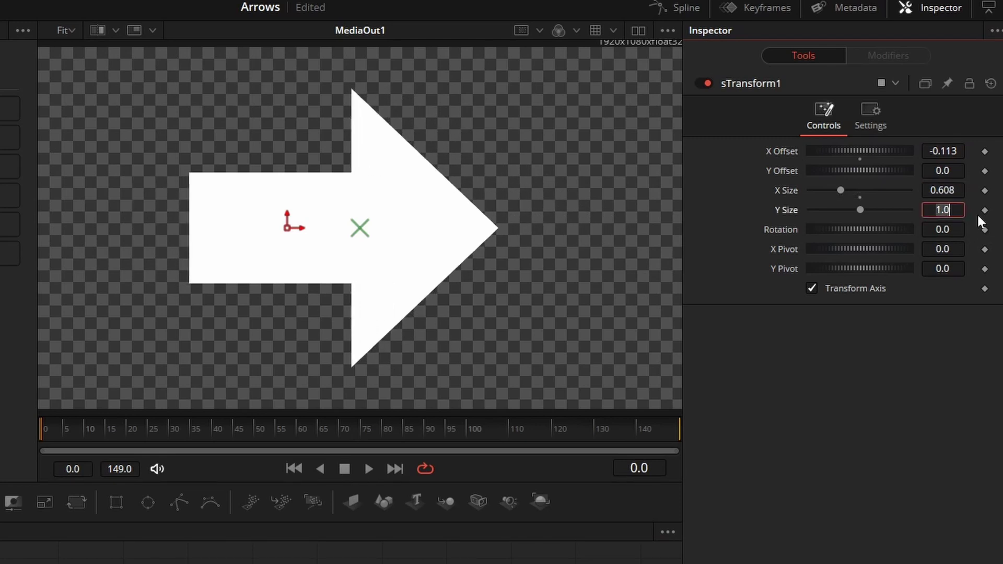
type("=")
key("Tab")
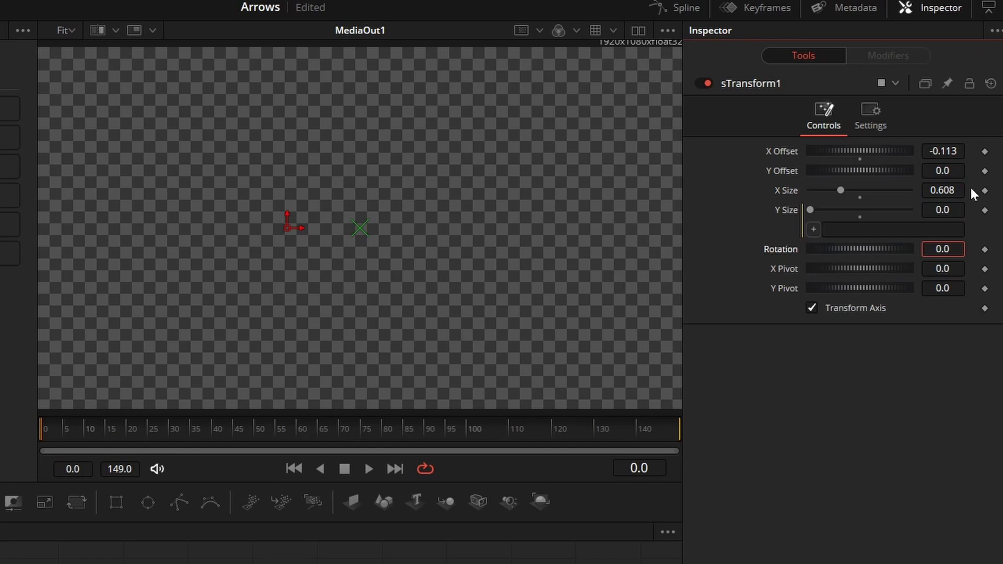
left_click(894, 230)
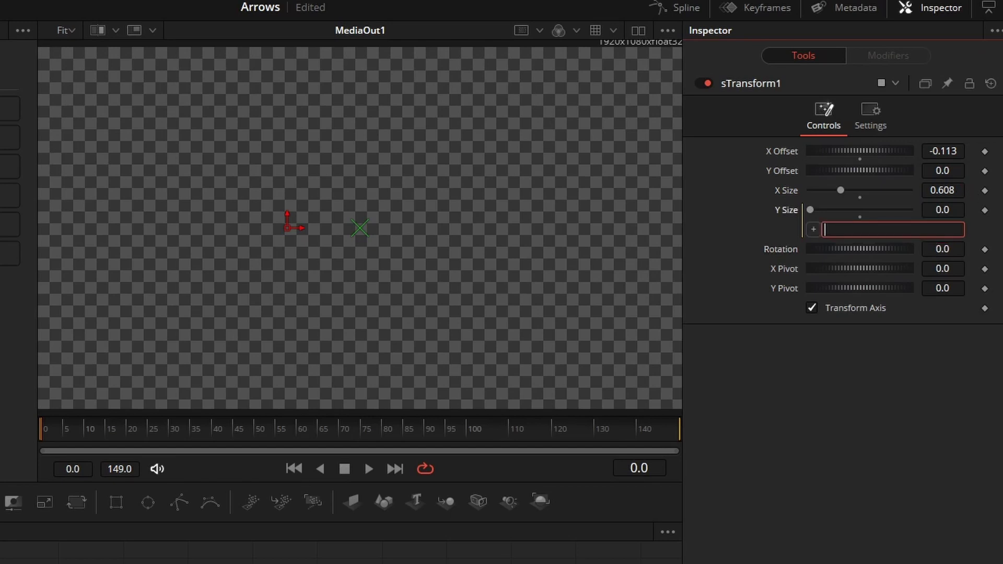
type("XSize")
key("Tab")
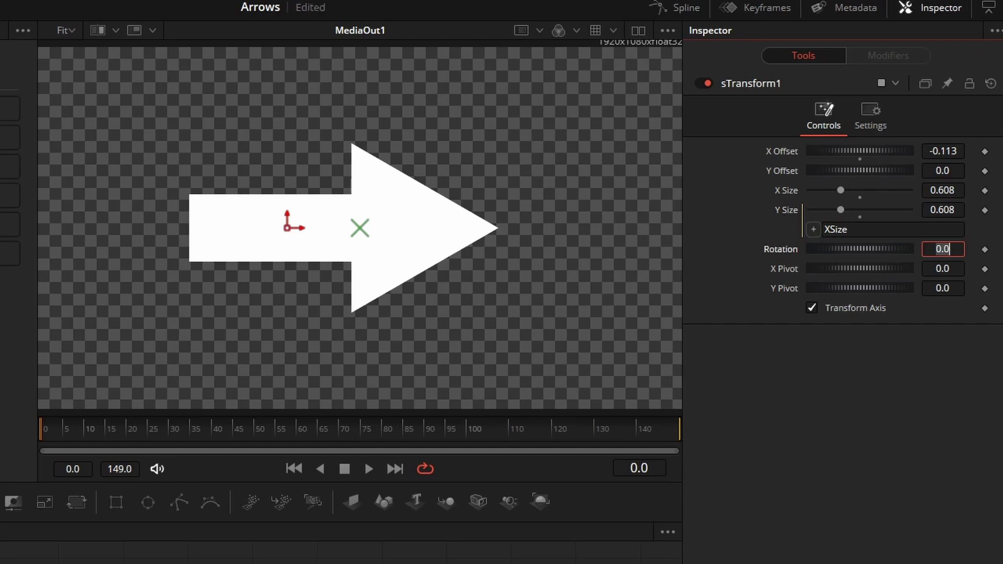
mouse_move(840, 190)
left_mouse_down()
mouse_move(830, 190)
mouse_move(859, 191)
mouse_move(831, 190)
left_mouse_up()
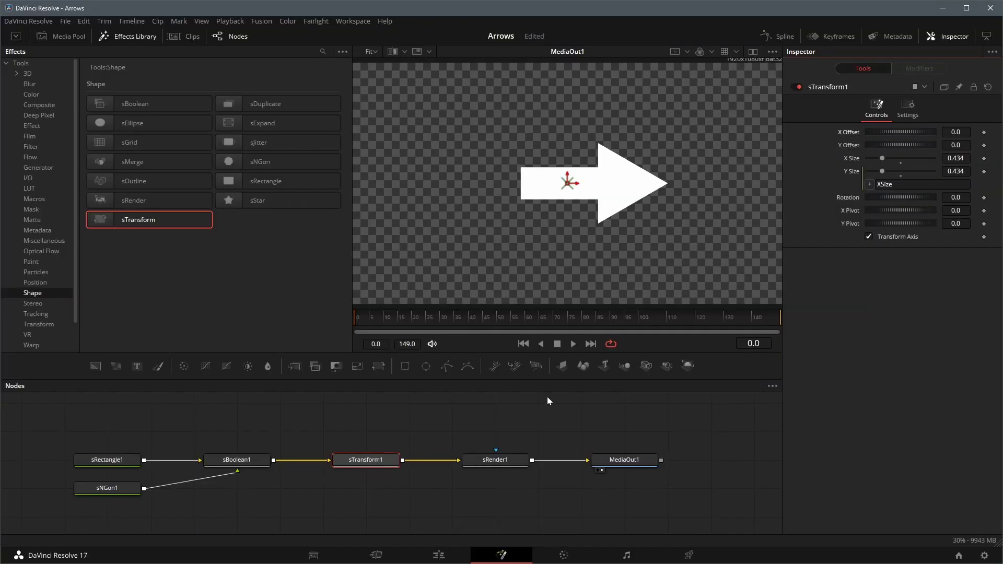
Widen sRectangle1's shaft, trying width 2 before settling at 1.473
left_click(115, 462)
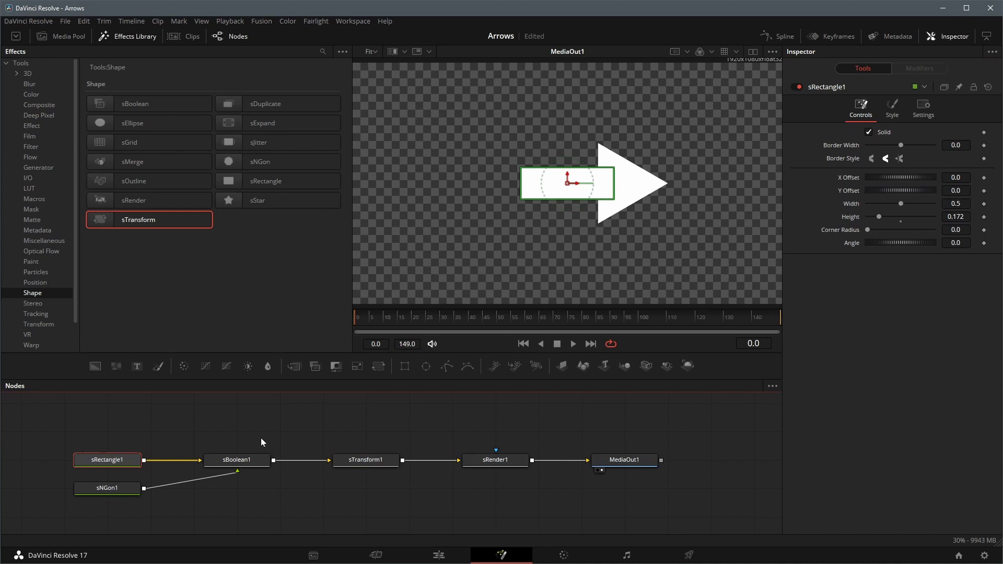
left_click_drag(901, 203, 934, 203)
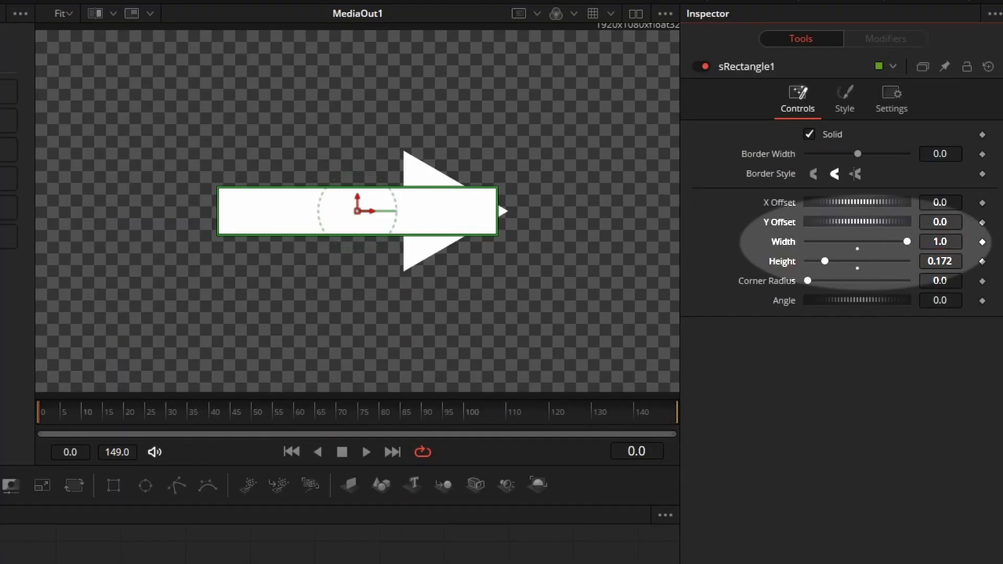
left_click(940, 242)
type("2")
key("Tab")
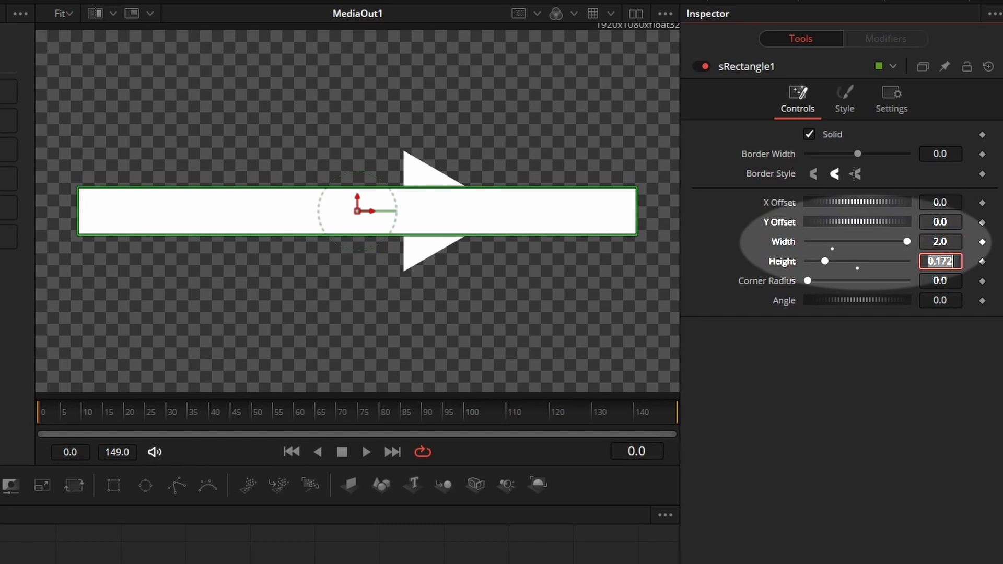
left_click_drag(948, 239, 892, 239)
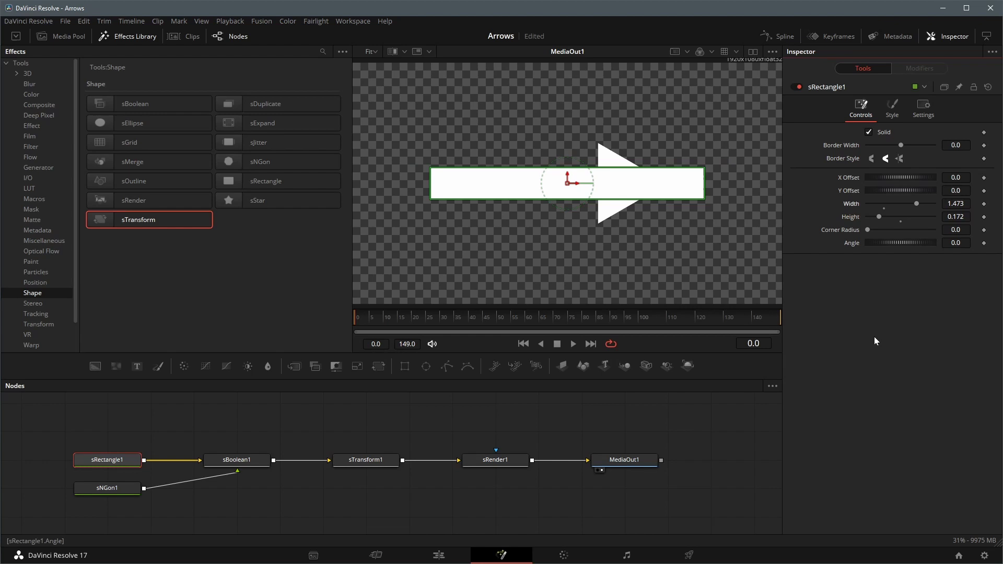
Rename the rectangle node to Arrow and the polygon node to Arrowhead
key("F2")
type("Arrow")
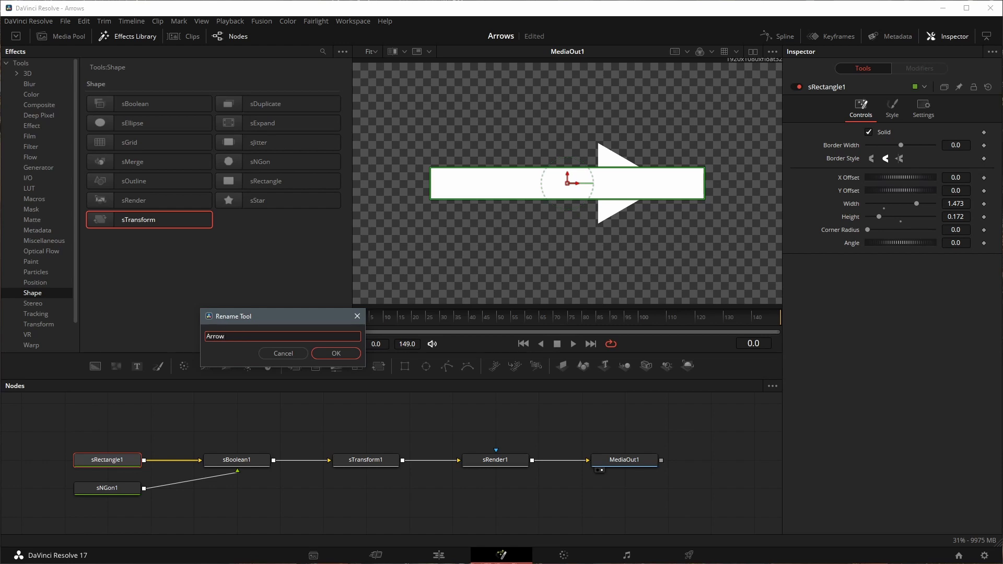
left_click(327, 353)
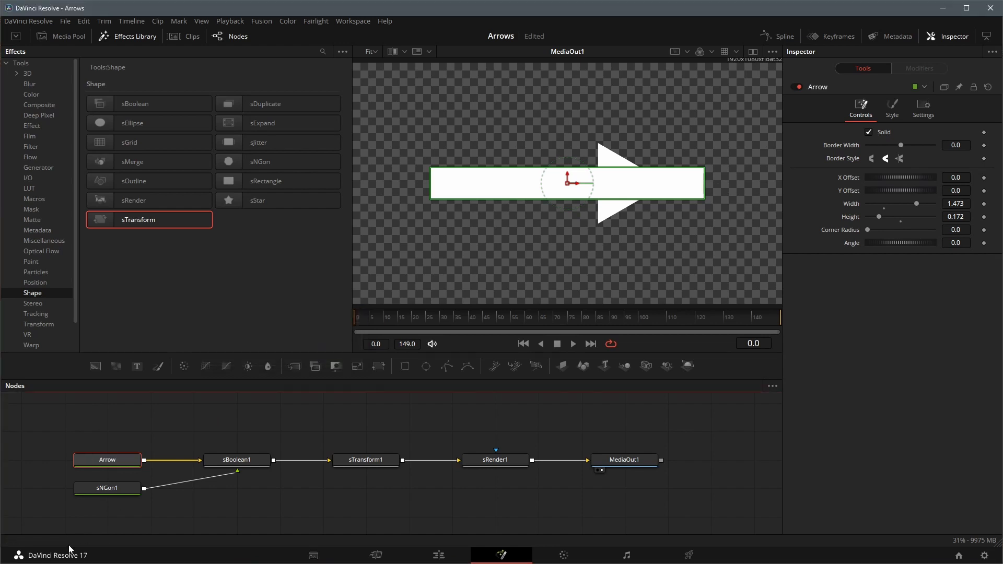
left_click(108, 489)
key("F2")
type("Ar")
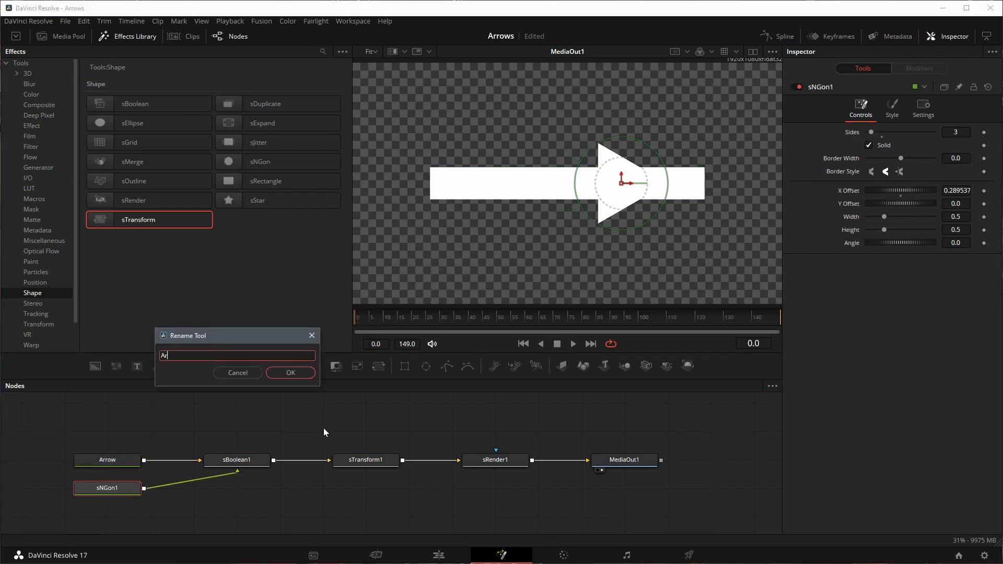
type("rowhead")
key("Return")
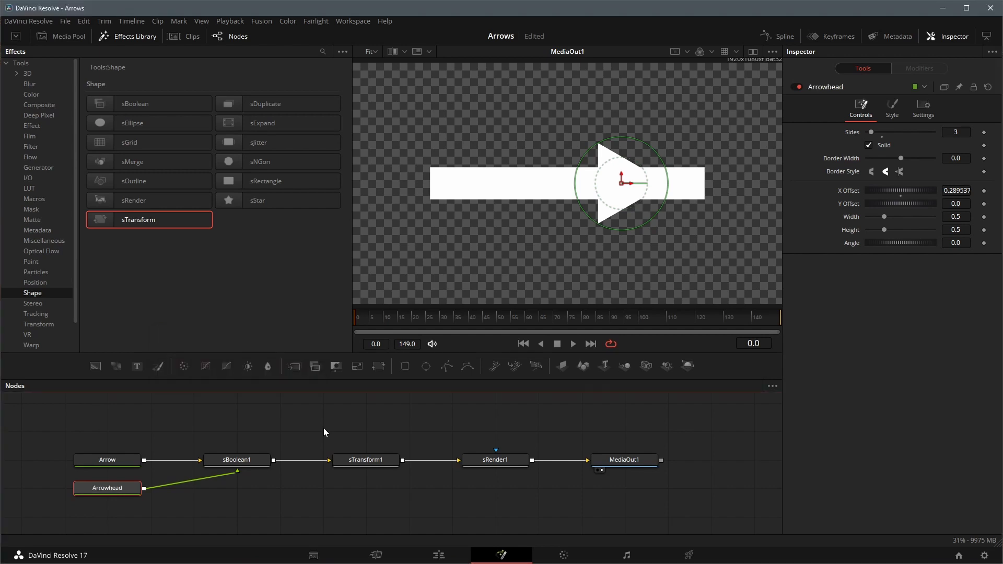
Set Arrowhead's X Offset expression to Arrow.Translate.X+Arrow.Width/2, then test by resizing the shaft to 1.377
left_click(938, 237)
type("=")
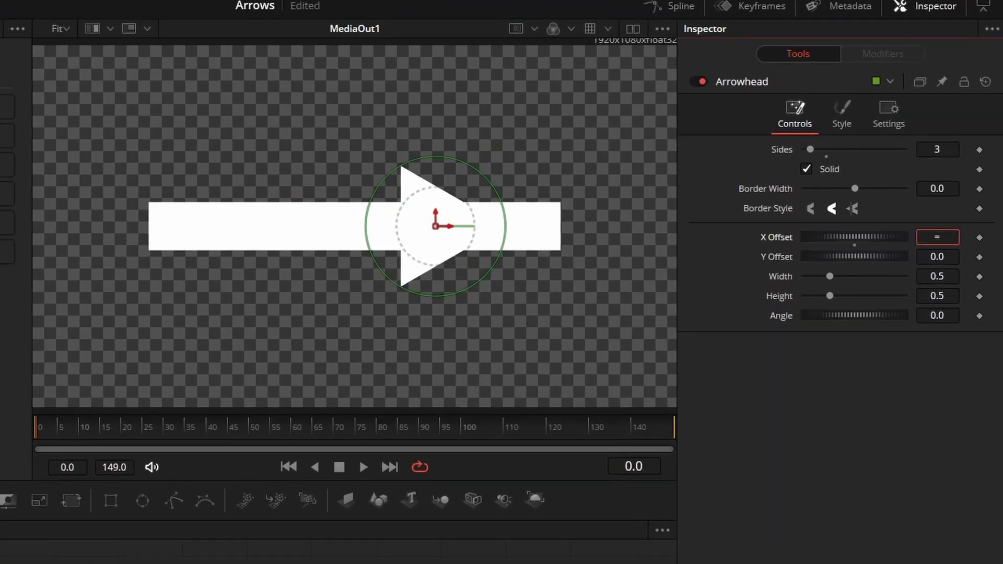
key("Tab")
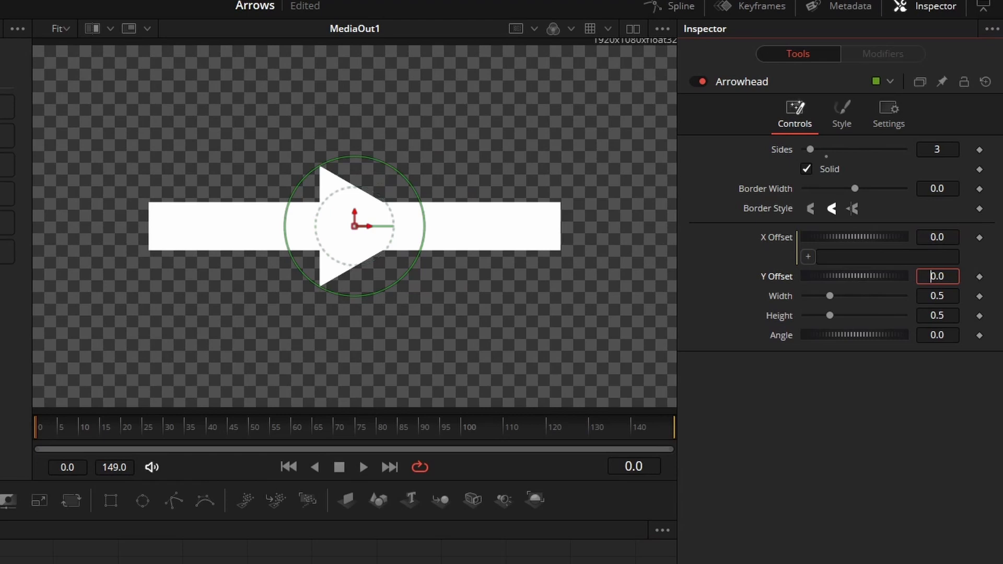
left_click(886, 257)
type("Arrow.Translate")
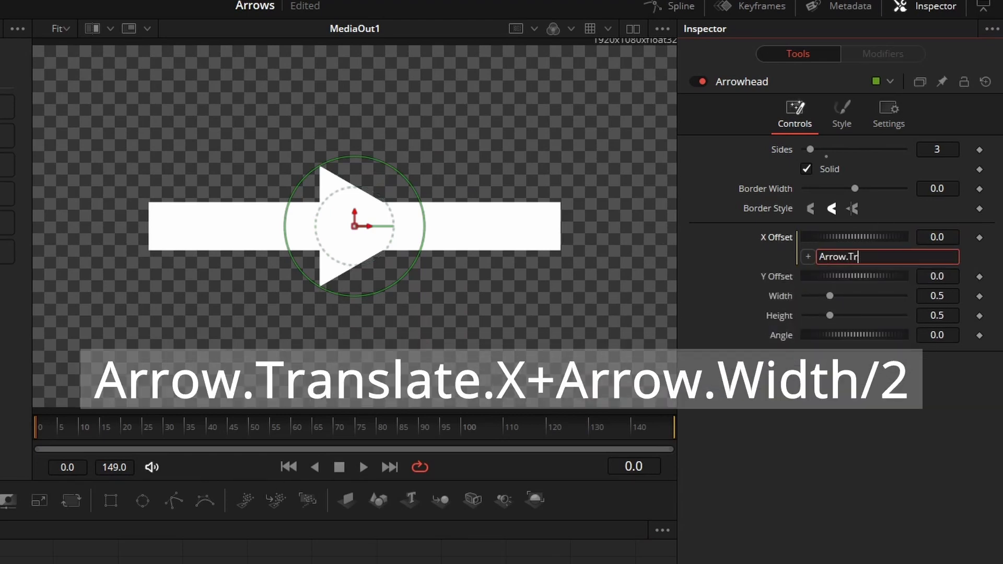
type(".X+Arrow.Width/2")
key("Tab")
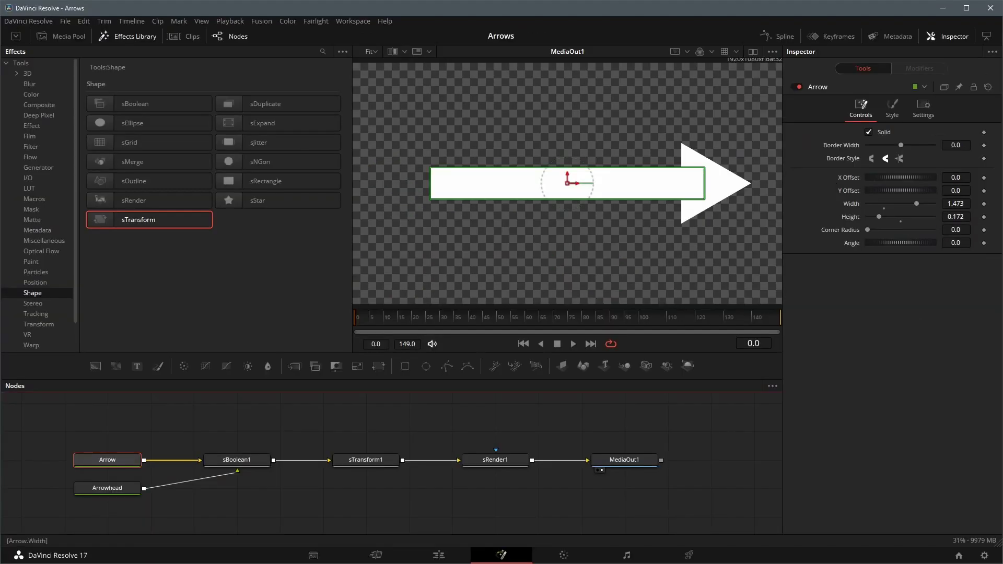
left_click_drag(917, 204, 884, 204)
left_click_drag(464, 223, 737, 227)
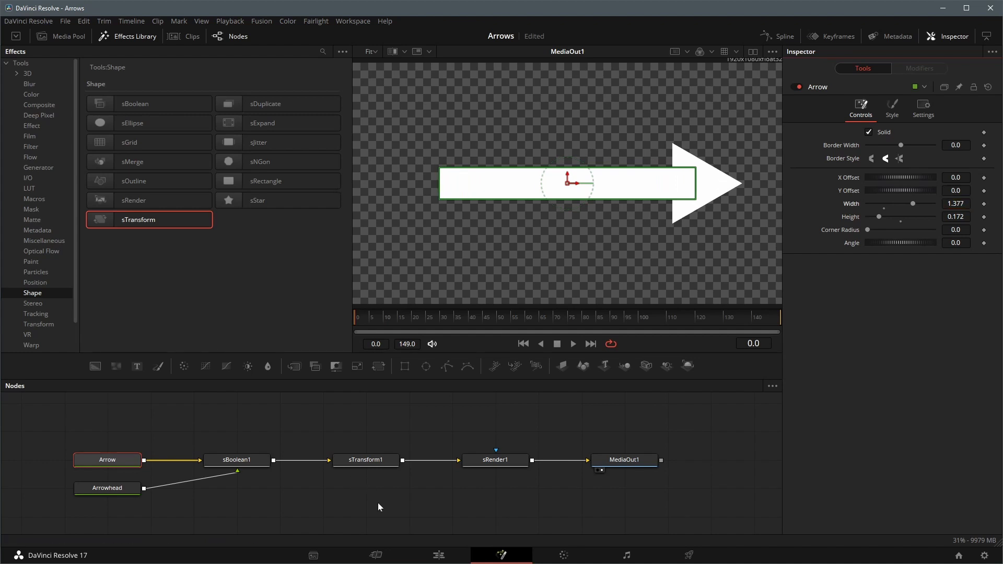
Fill the sBoolean1 arrow orange via its Style colour (Red 1.0, Green 0.667, Blue 0)
left_click(242, 452)
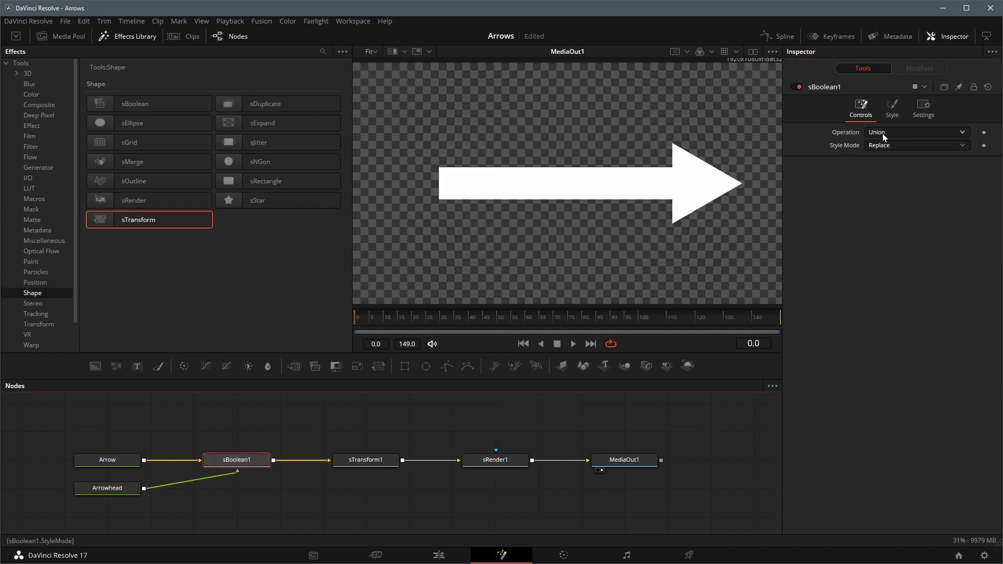
left_click(893, 110)
left_click(888, 133)
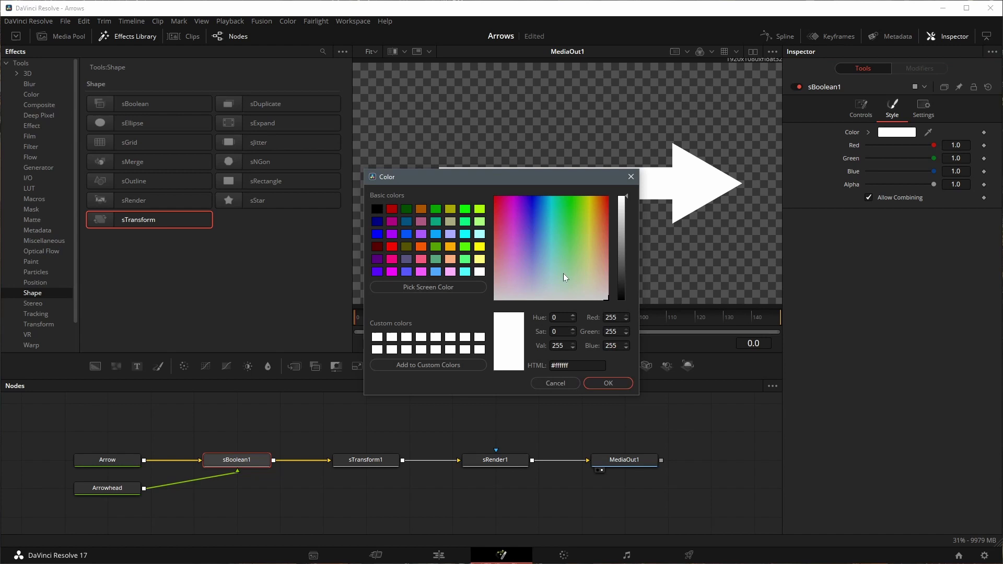
left_click(453, 249)
left_click(608, 383)
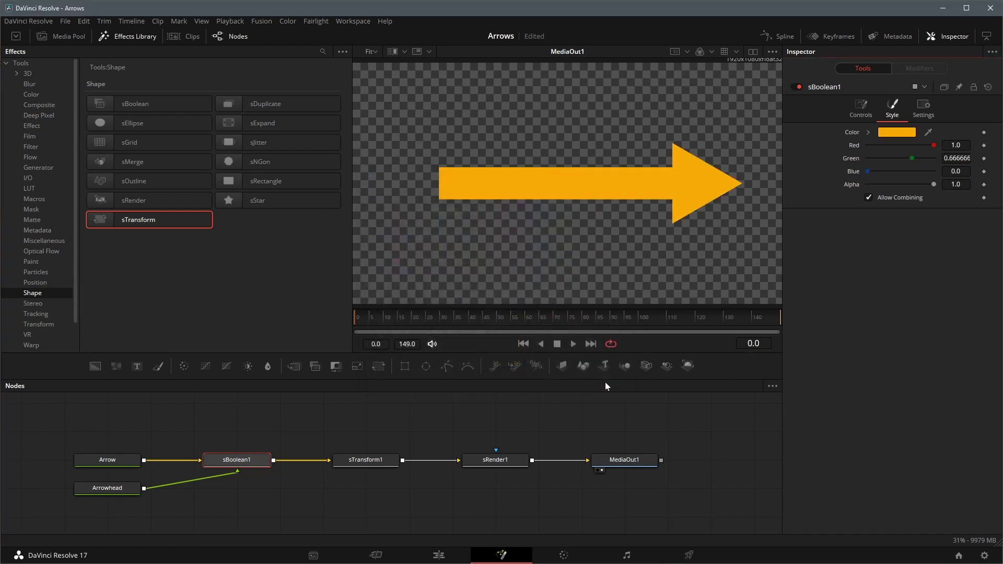
Rename the boolean node to ArrowColor
right_click(246, 460)
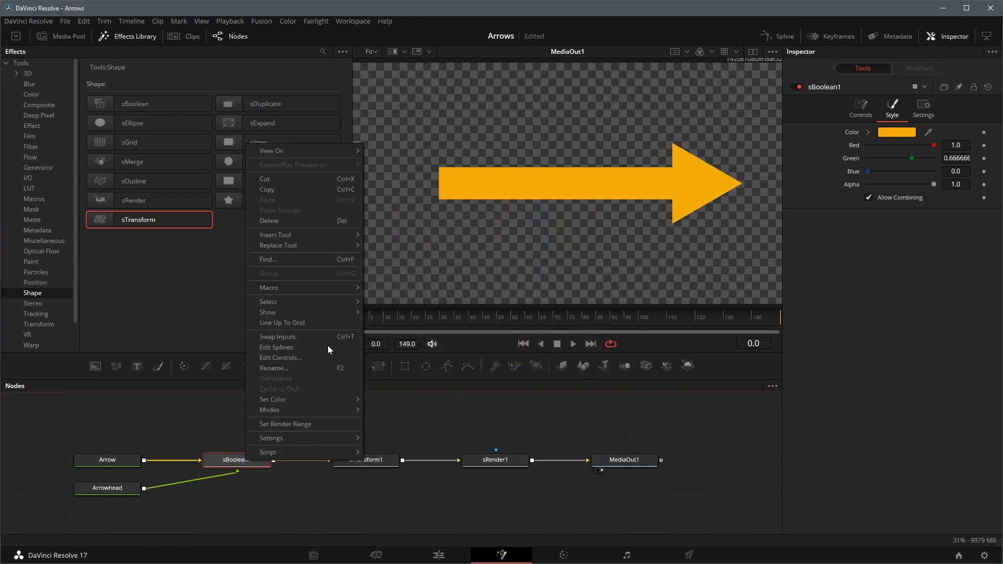
left_click(315, 369)
key("shift+Home")
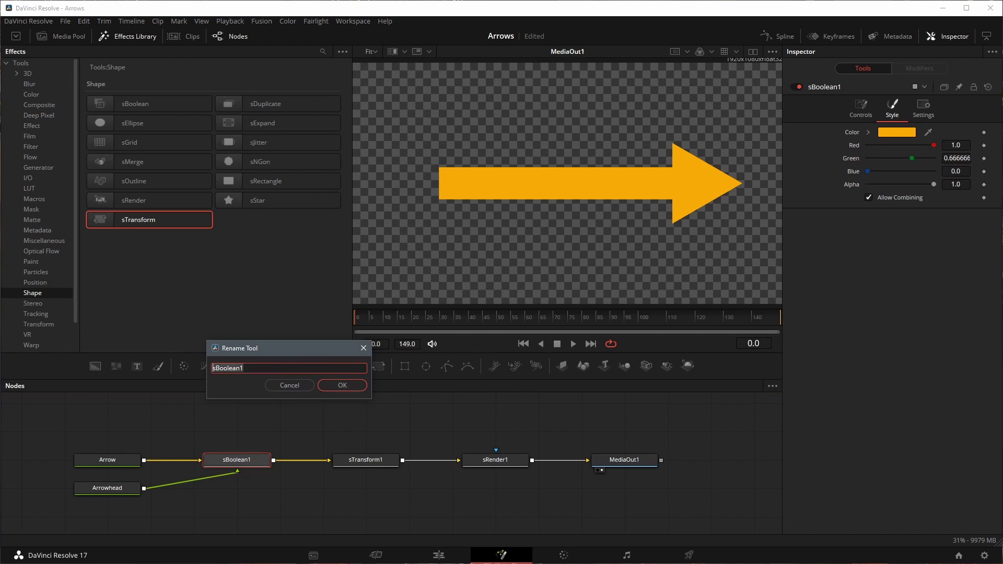
type("ArrowColor")
key("Return")
left_click(277, 481)
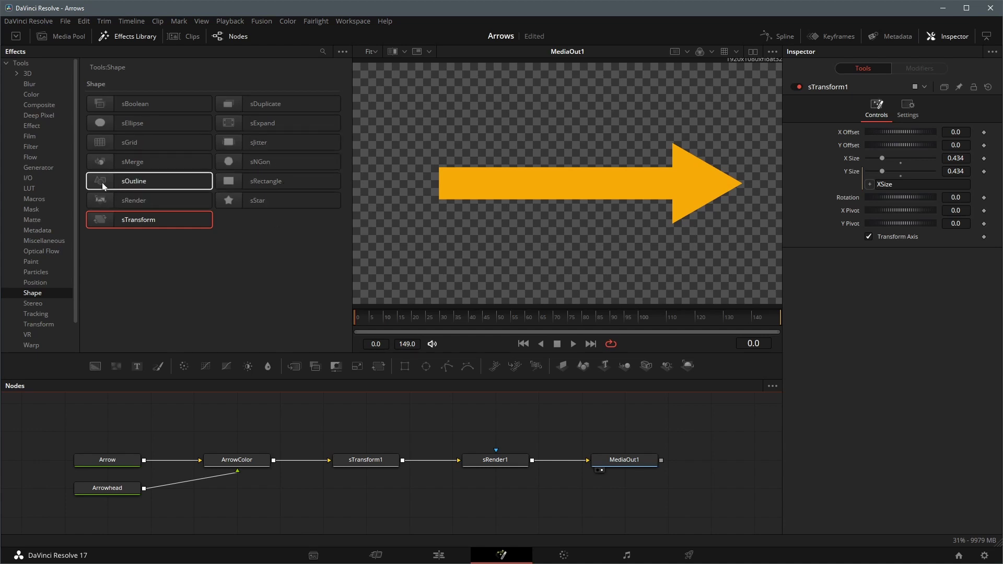
Add sOutline and sBoolean nodes and connect sBoolean1 into sOutline1
left_click_drag(102, 183, 338, 494)
left_click_drag(126, 105, 245, 498)
left_click_drag(327, 490, 365, 496)
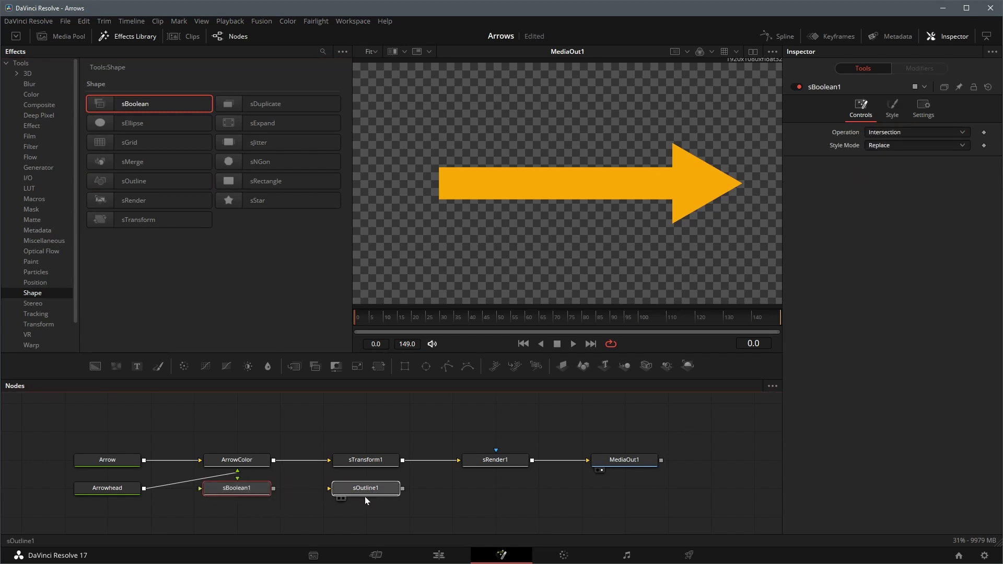
left_click_drag(244, 495, 282, 491)
left_click_drag(395, 498, 438, 494)
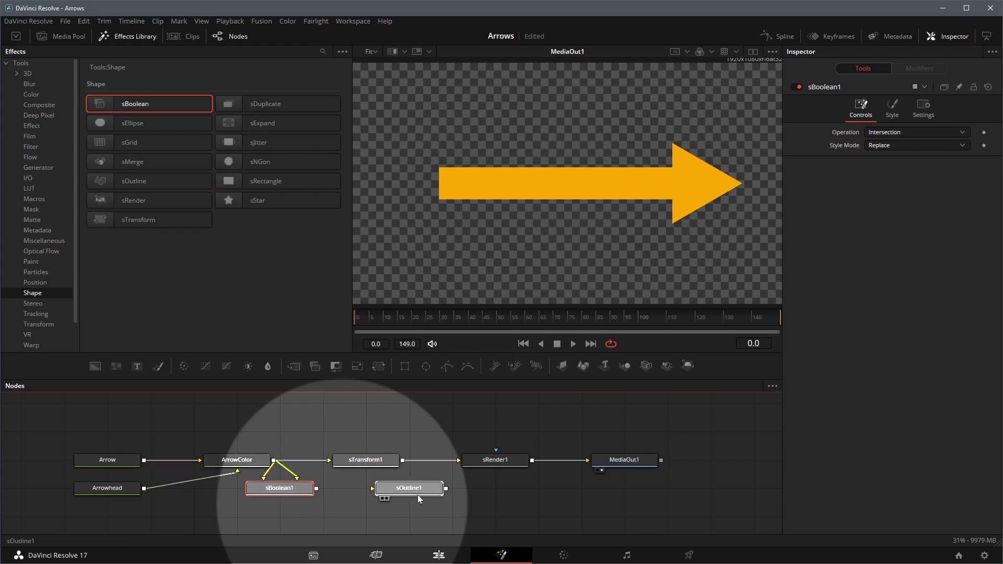
left_click(301, 495)
left_click_drag(317, 488, 387, 493)
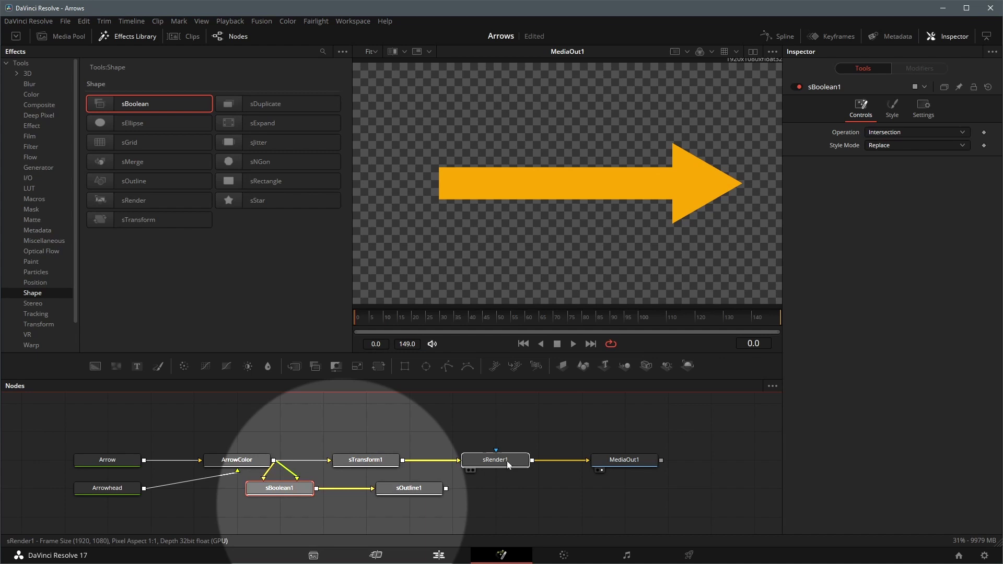
Make room in the chain and add sMerge1 combining ArrowColor and the outline before sTransform1
left_click_drag(508, 463, 551, 463)
left_click_drag(617, 462, 661, 462)
left_click_drag(533, 463, 577, 464)
left_click_drag(353, 463, 277, 464)
left_click(482, 464)
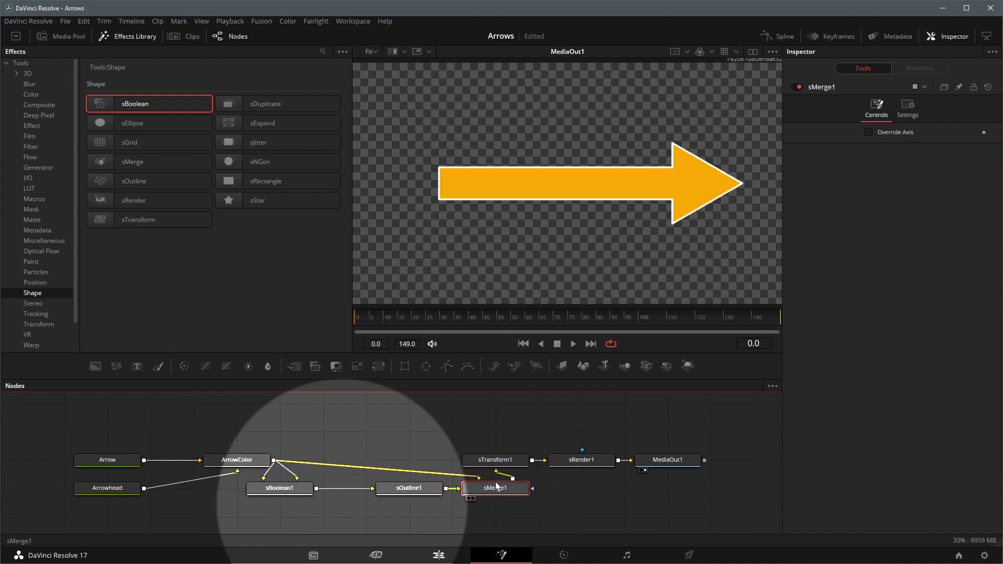
left_click_drag(499, 495, 412, 466)
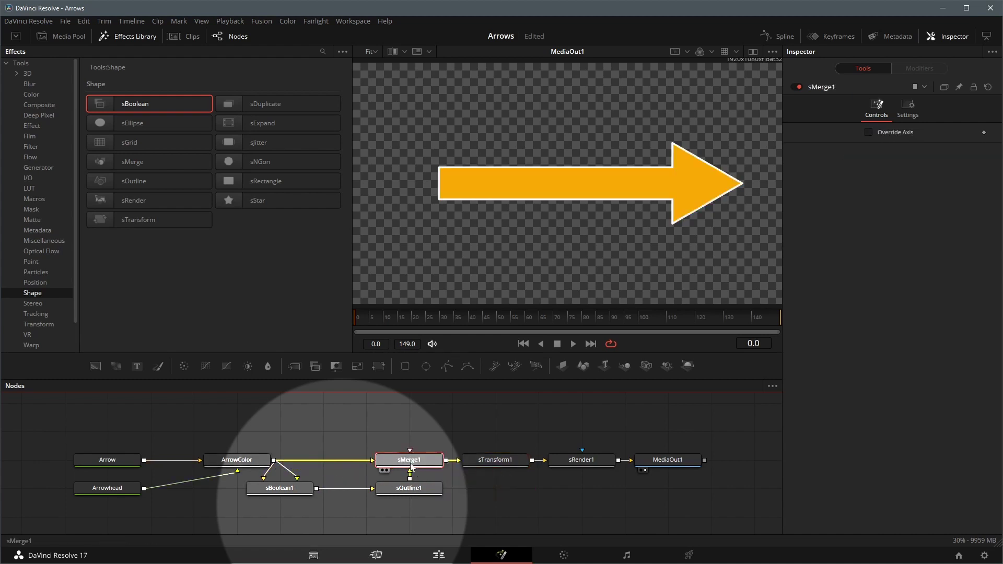
left_click(503, 495)
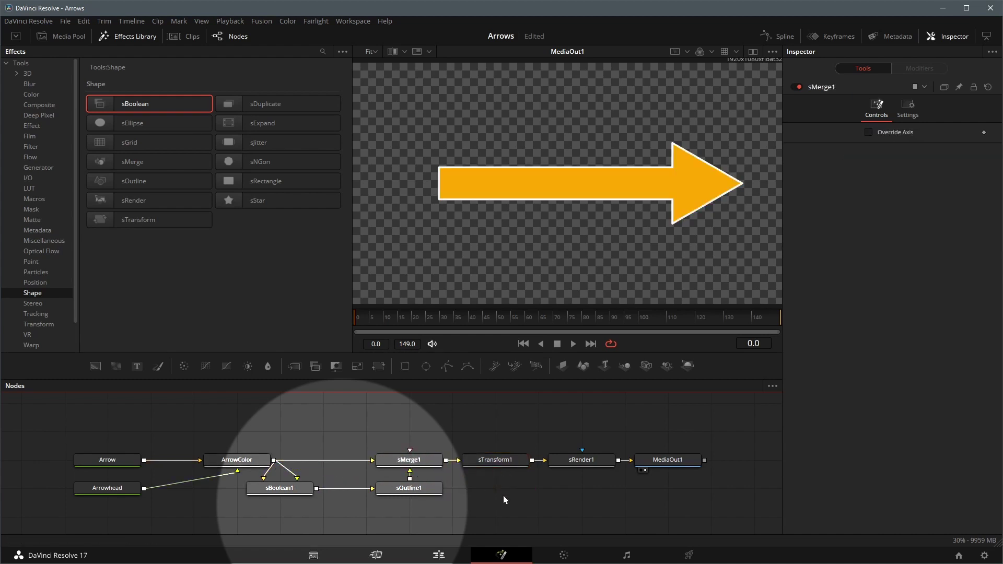
left_click(283, 492)
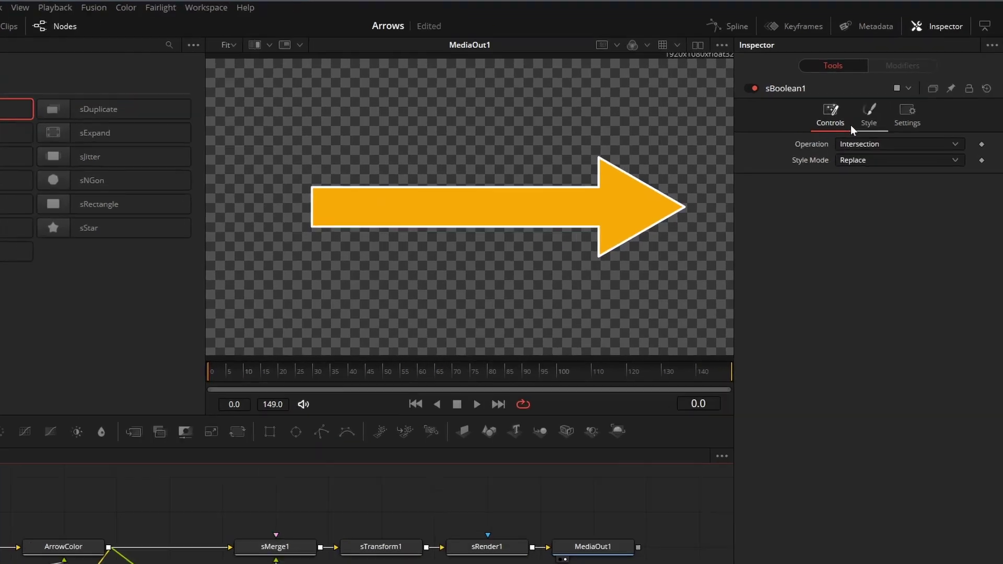
Set the border boolean's colour to white and rename the node BorderColor
left_click(864, 116)
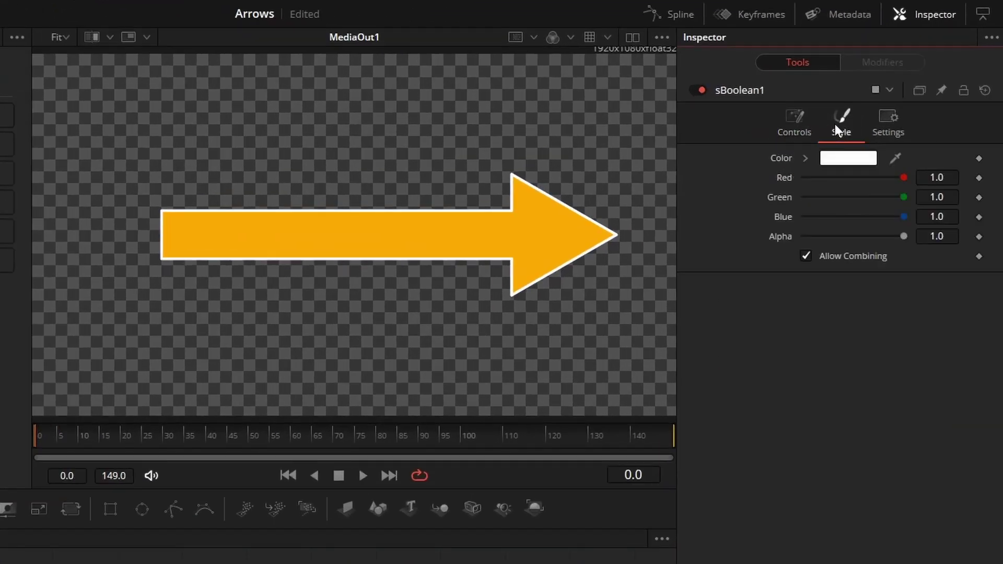
left_click(861, 161)
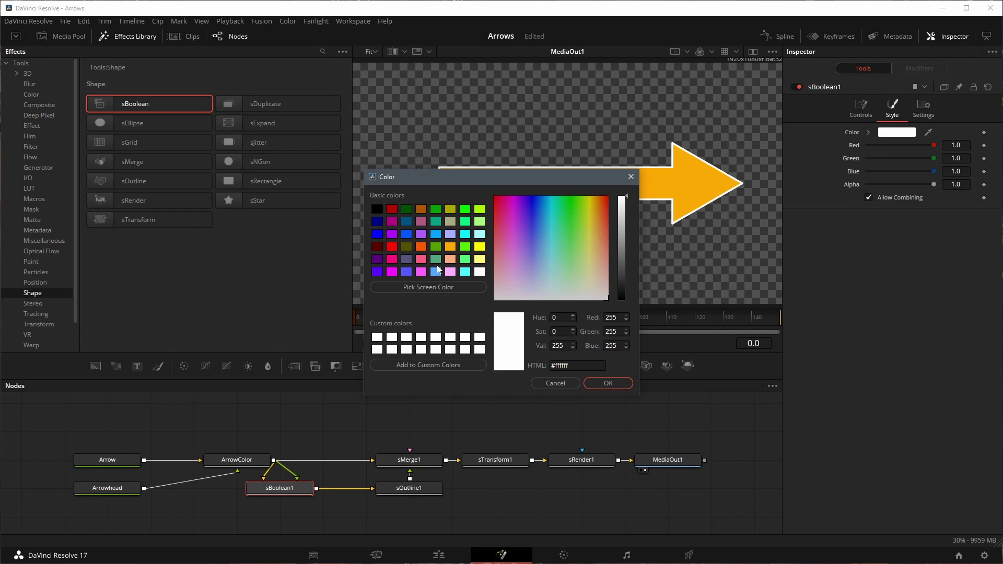
left_click(392, 246)
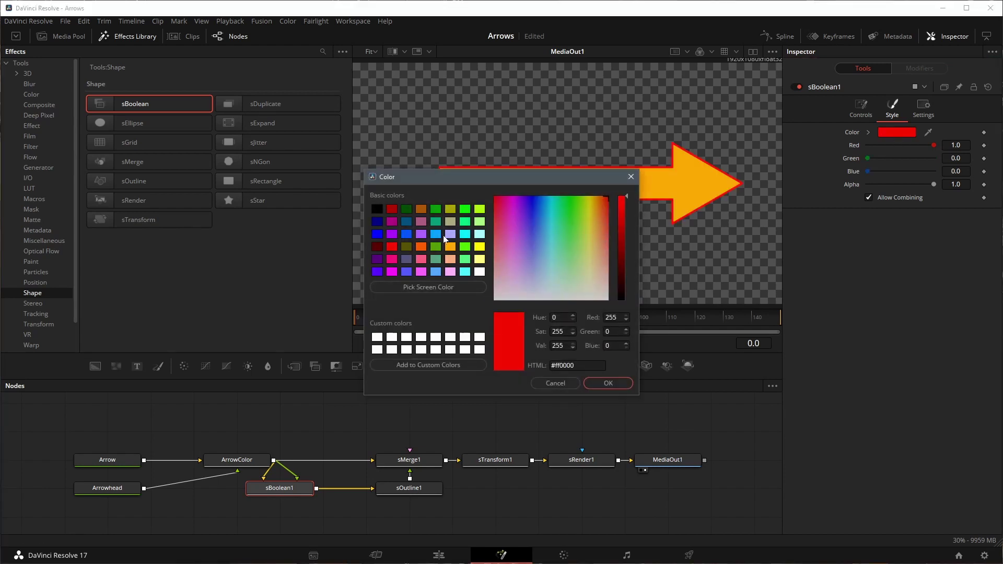
left_click(438, 235)
left_click(610, 383)
left_click(908, 133)
left_click(478, 272)
left_click(612, 383)
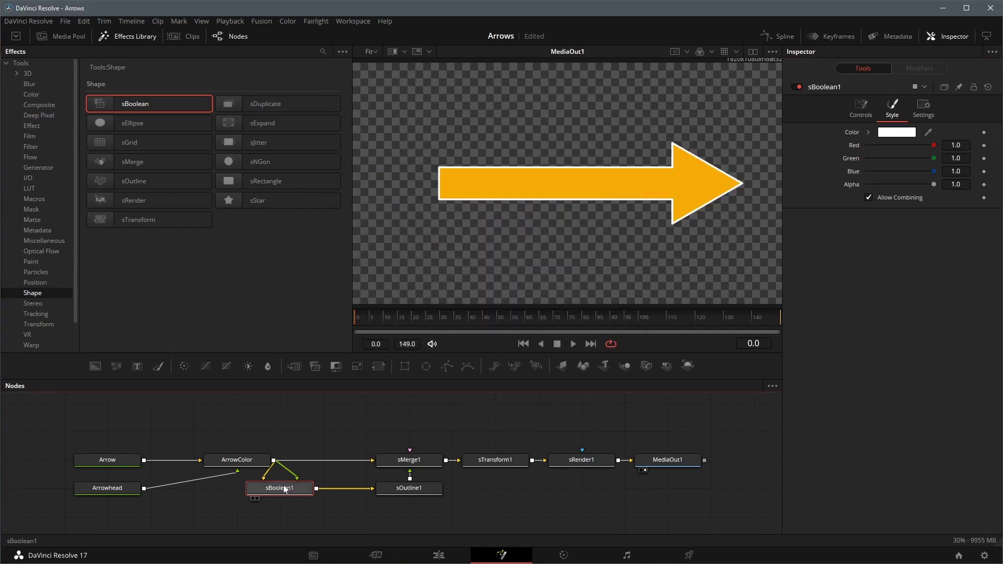
right_click(285, 489)
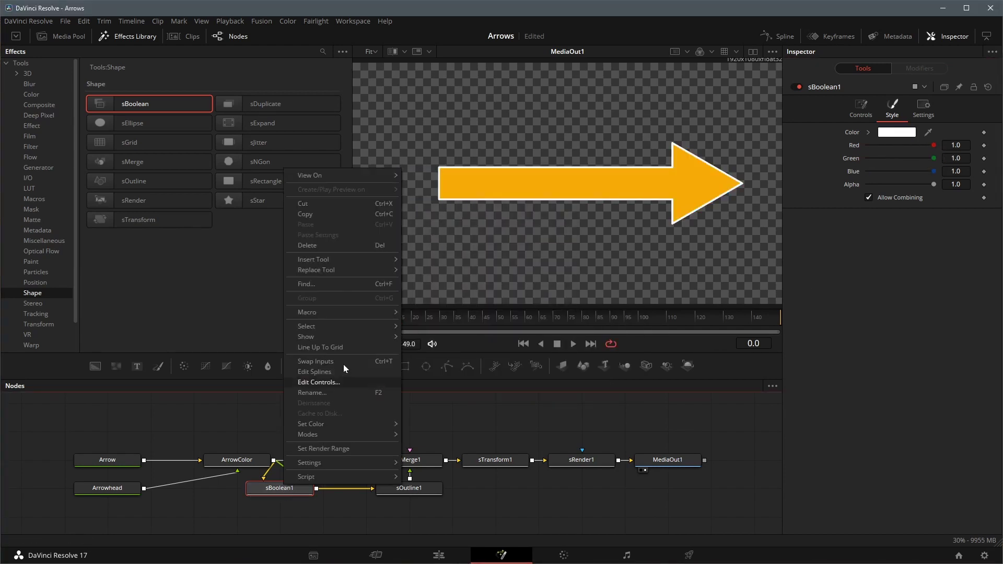
left_click(344, 393)
type("BorderColor")
key("Return")
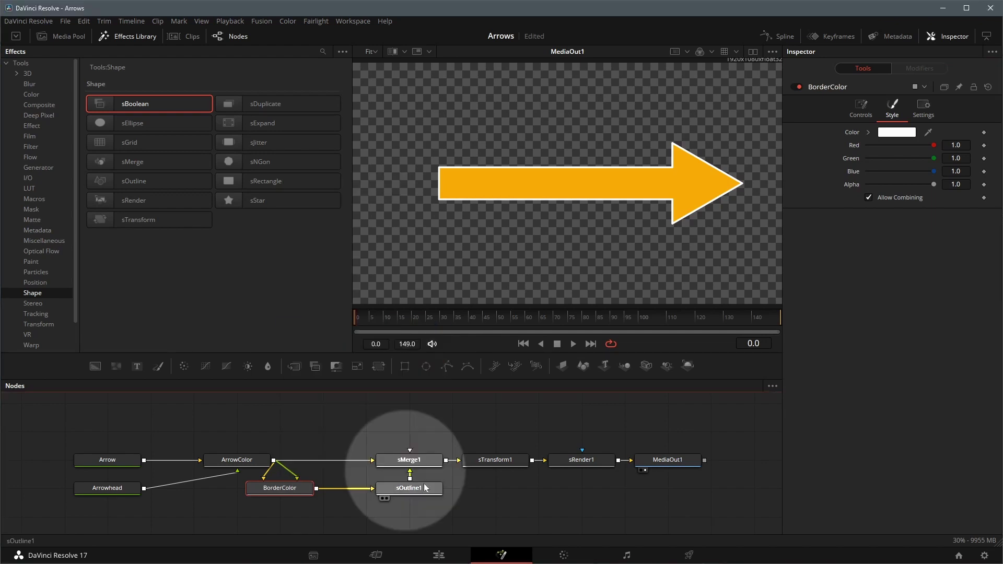
Give sOutline1 thickness 0.0248 with mitred corners and rename it BorderWidth
left_click(420, 490)
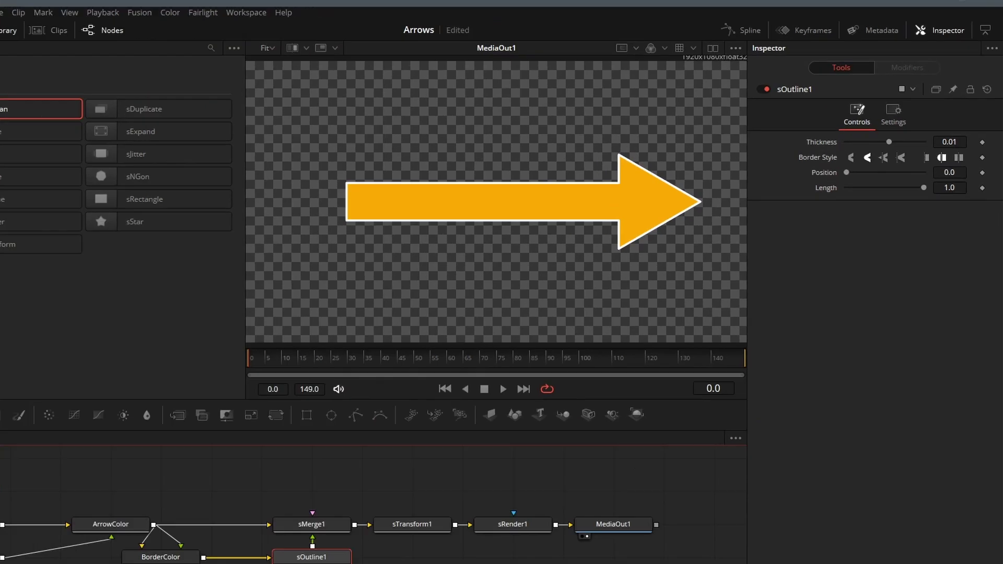
left_click_drag(904, 132, 912, 133)
left_click_drag(870, 161, 866, 161)
left_click(877, 186)
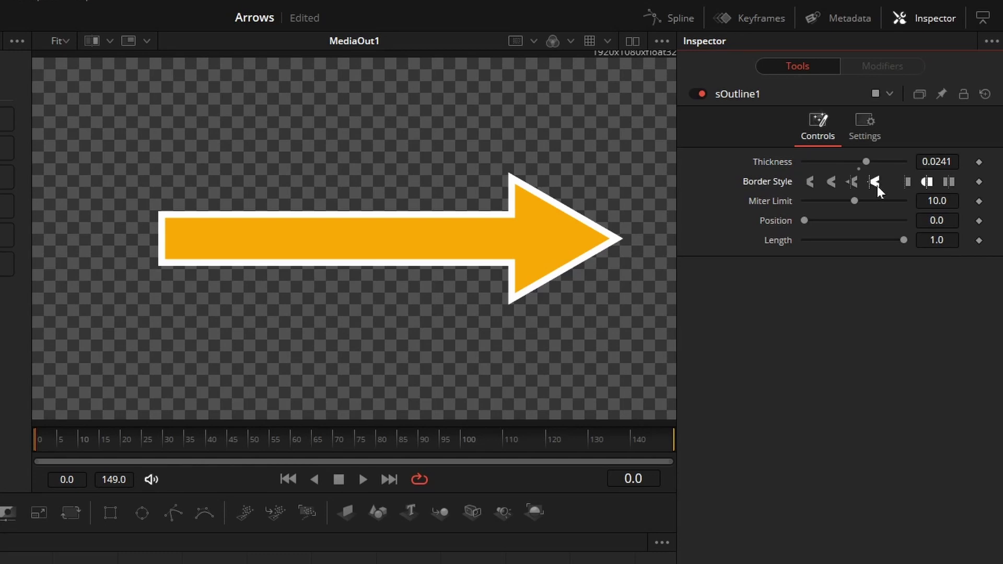
mouse_move(931, 158)
left_mouse_down()
mouse_move(919, 159)
mouse_move(932, 158)
left_mouse_up()
key("F2")
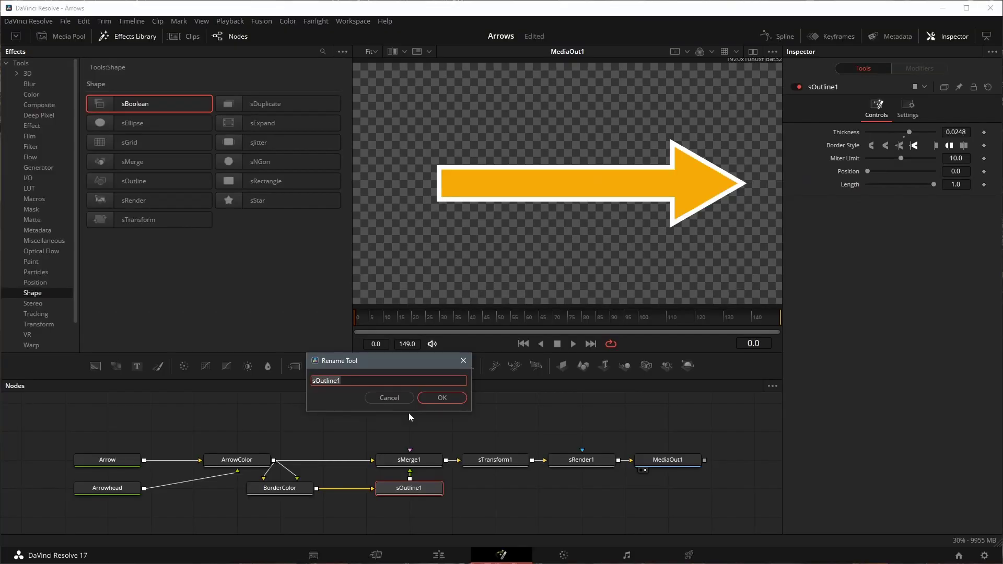
type("BorderWidth")
key("Return")
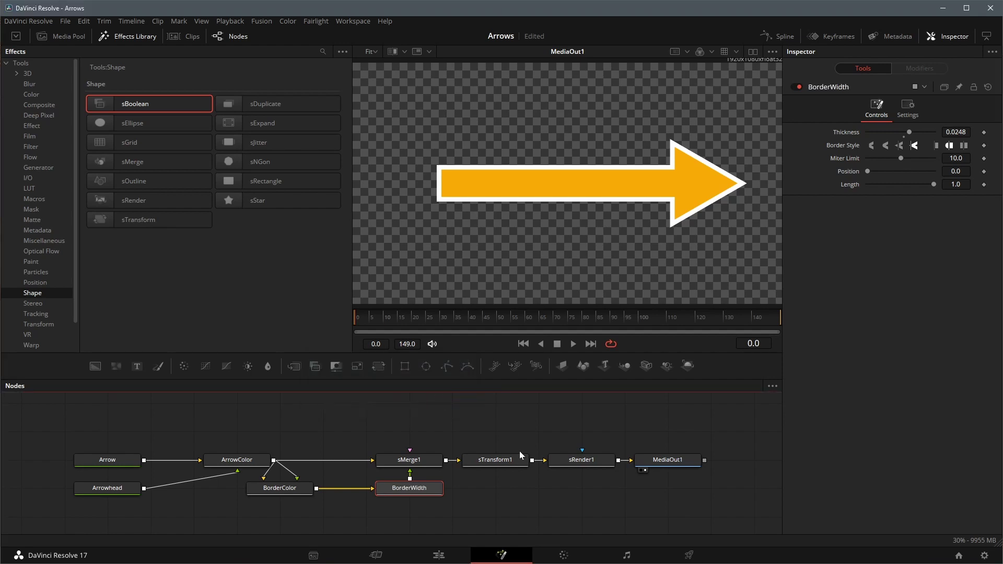
Rename the sTransform1 node to ArrowTransform
right_click(496, 459)
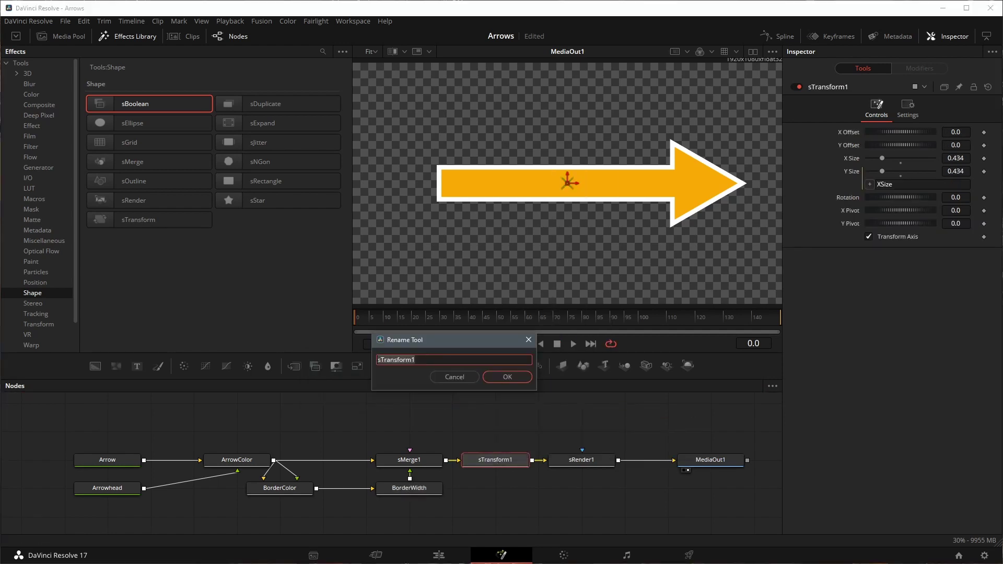
type("ArrowTransform")
key("Return")
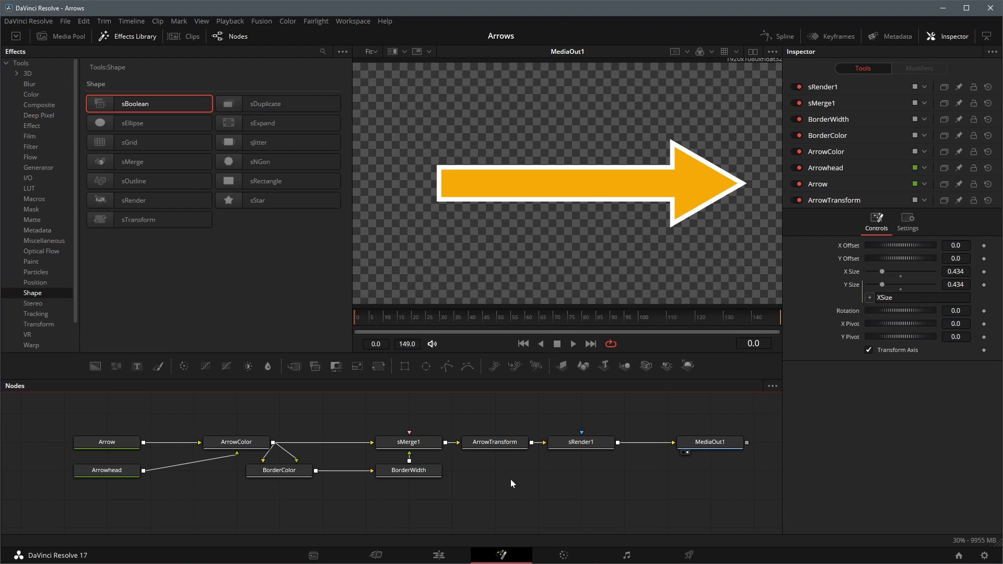
Select ArrowTransform, Arrow, ArrowColor, BorderColor and BorderWidth, then marquee-add the remaining arrow nodes
left_click(501, 444)
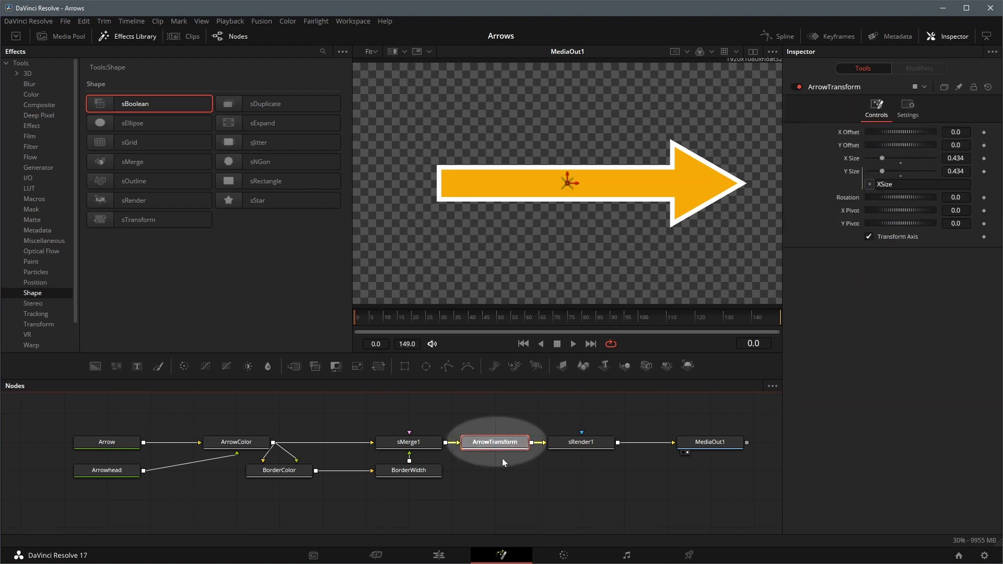
left_click(105, 442, "ctrl")
left_click(243, 448, "ctrl")
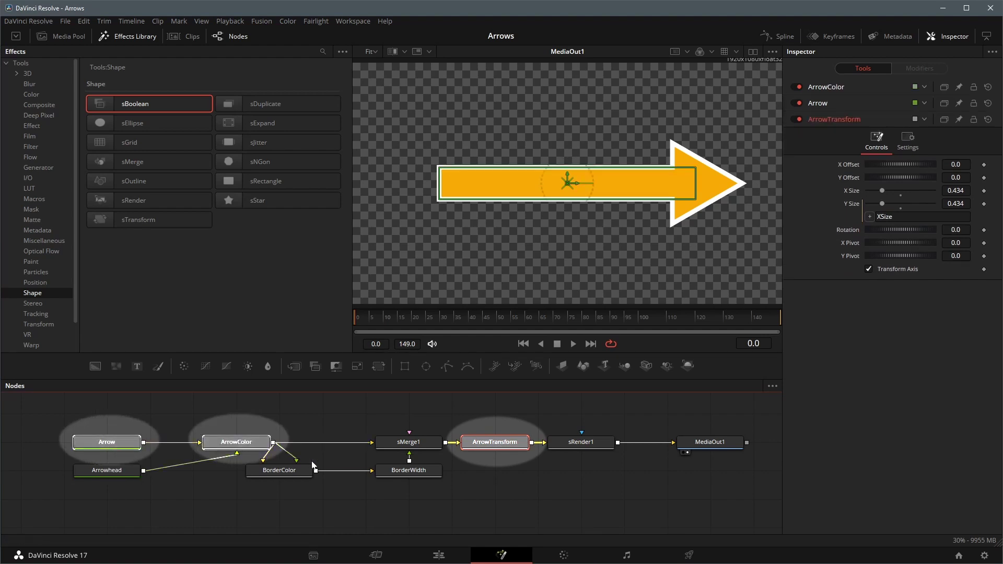
left_click(279, 472, "ctrl")
left_click(404, 473, "ctrl")
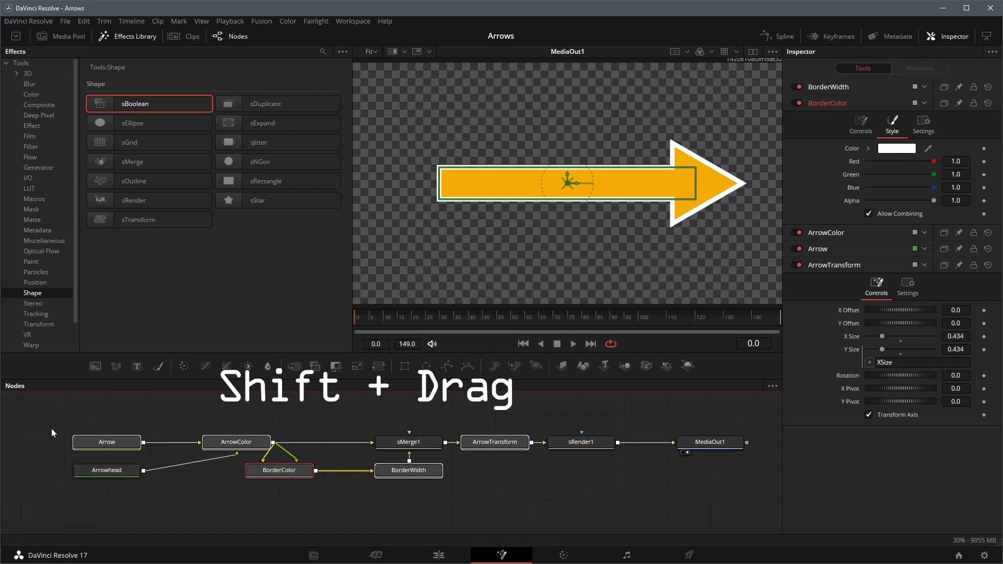
mouse_move(48, 411)
left_mouse_down()
mouse_move(250, 513)
mouse_move(639, 510)
left_mouse_up()
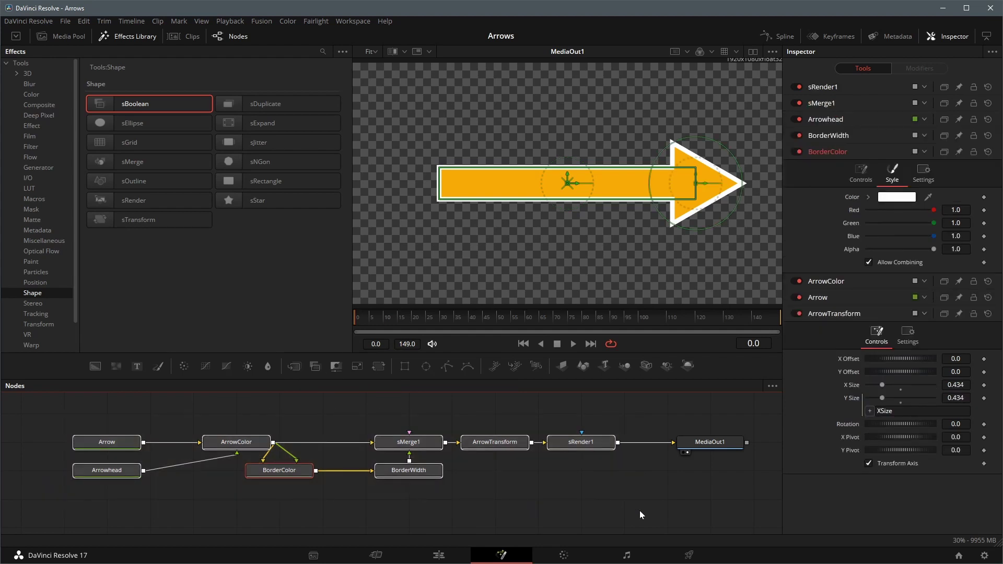
Create a macro from the sRender1 node and name it Essential Arrow
right_click(575, 443)
mouse_move(631, 275)
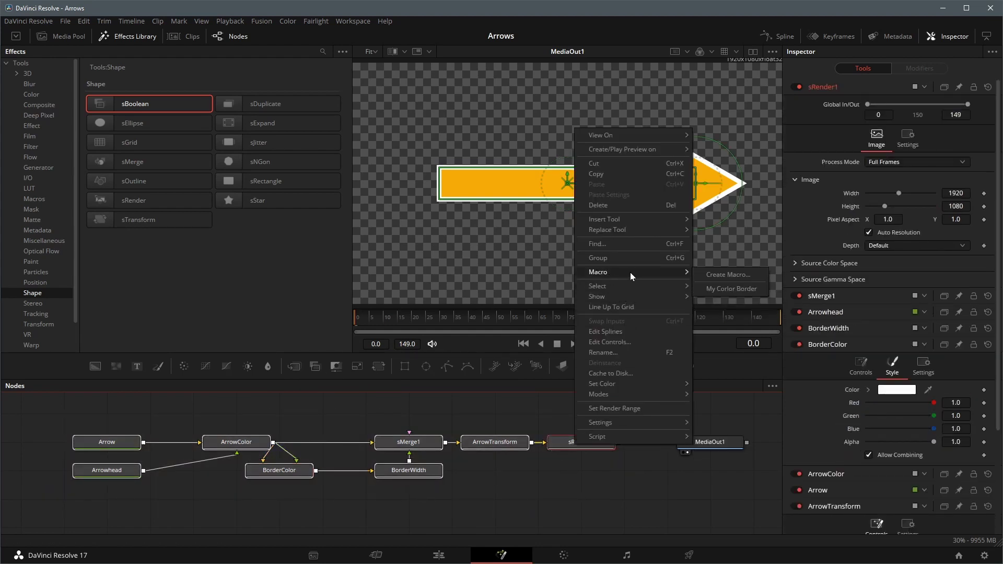
left_click(731, 276)
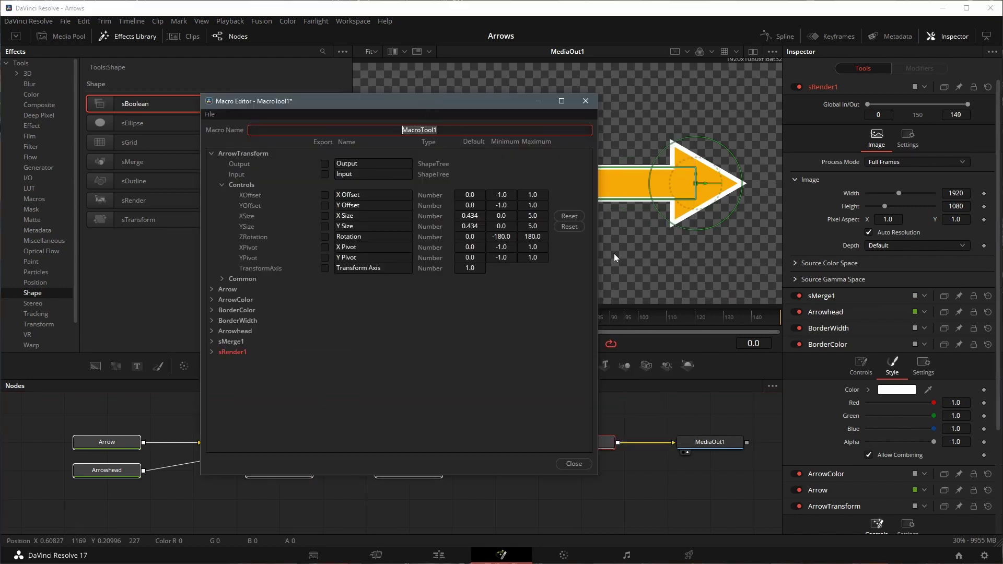
type("Essential Arrow")
Expose X Offset, length, colour and border controls, renamed ArrowLength, ArrowColor and Border Width
left_click(325, 195)
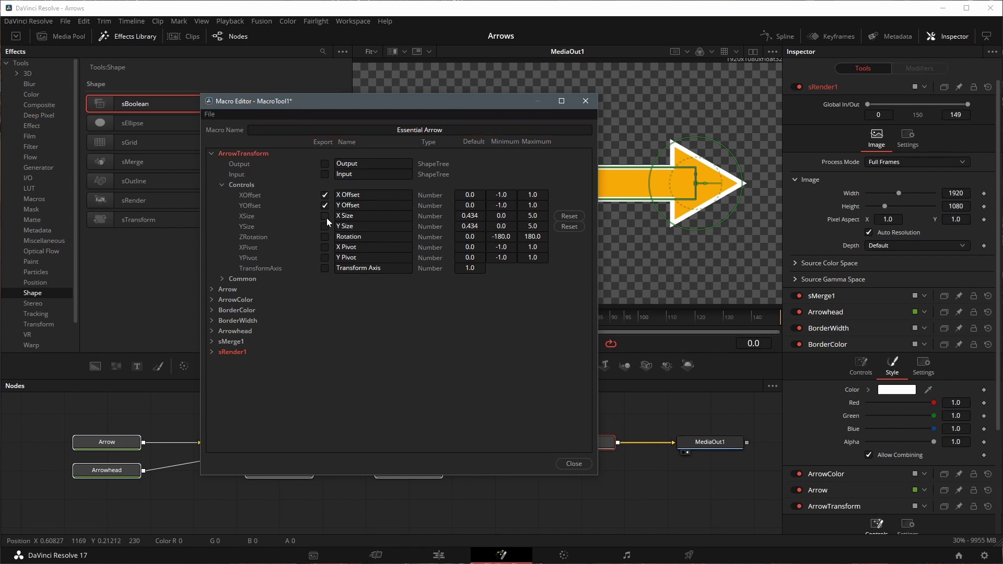
left_click(348, 216)
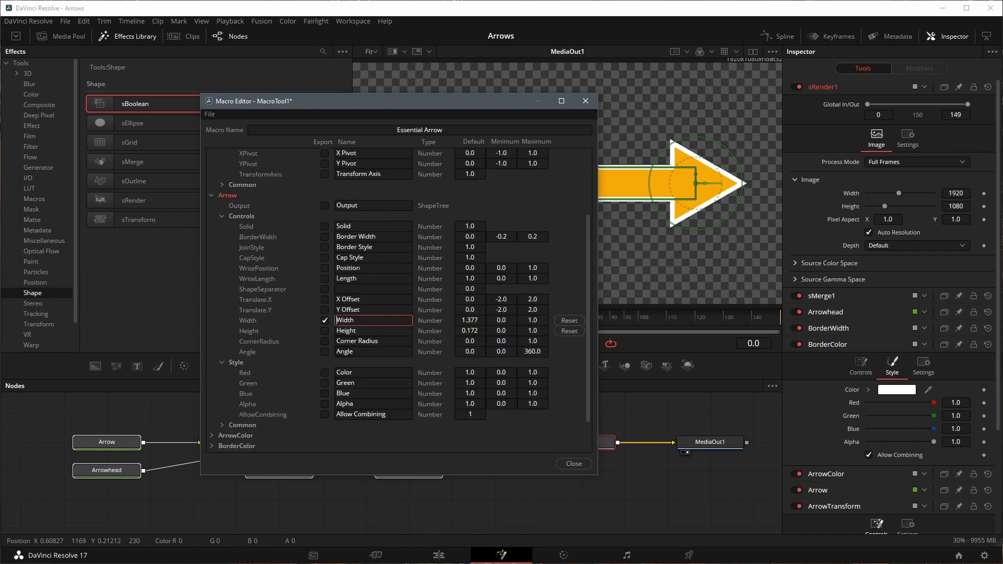
type("ArrowLength")
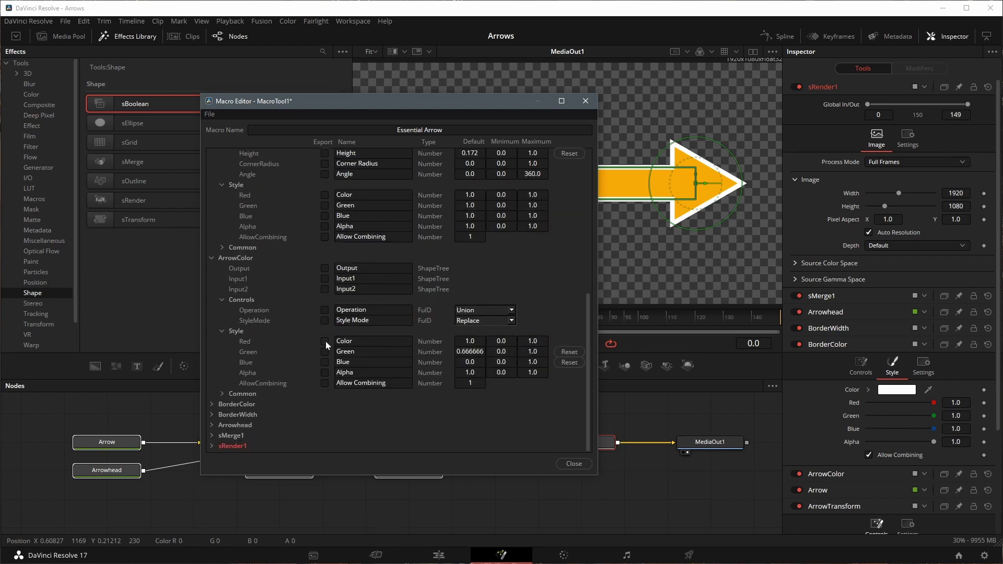
type("ArrowColor")
key("Left")
key("Left")
key("Left")
key("Left")
key("Left")
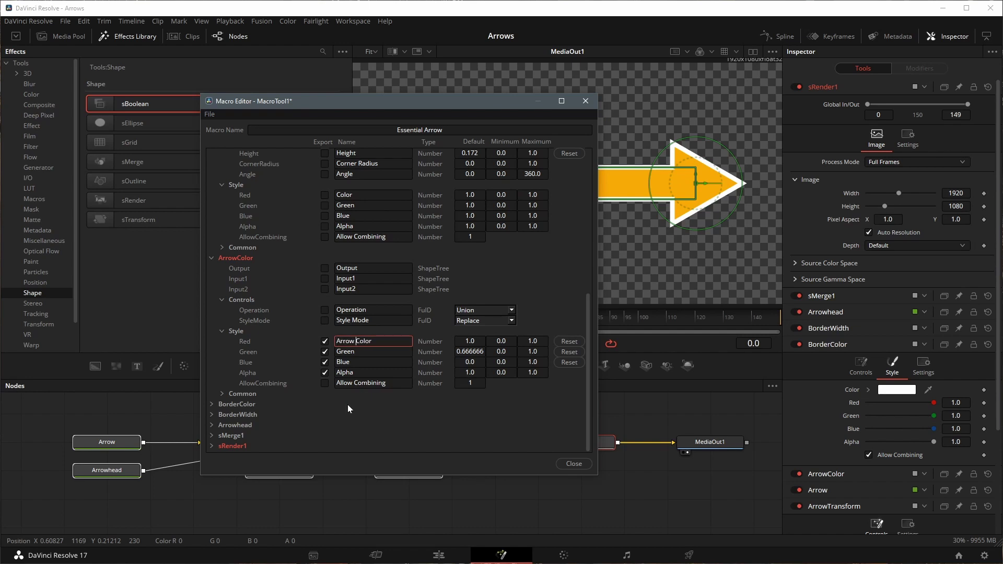
double_click(348, 406)
left_click(337, 352)
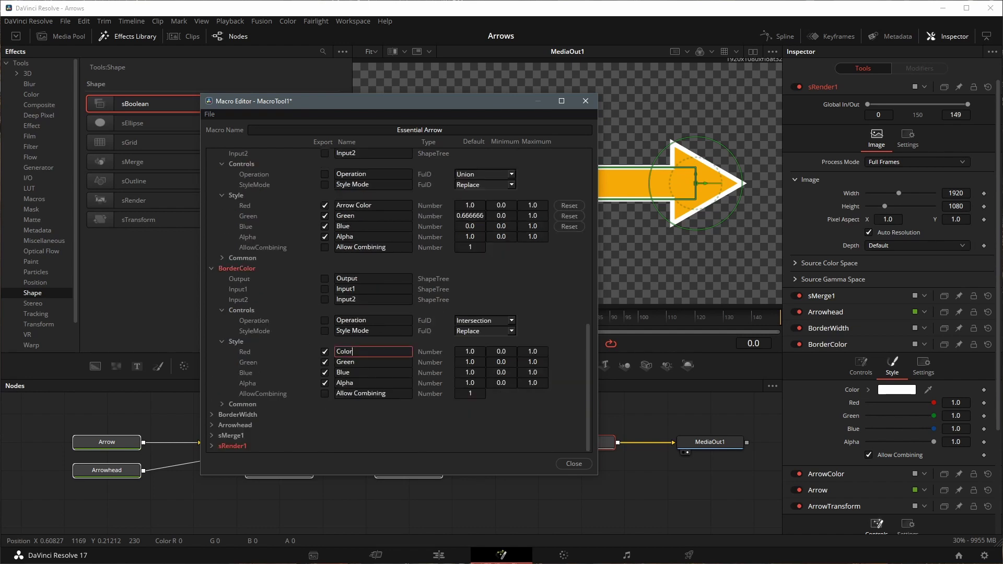
type("Border")
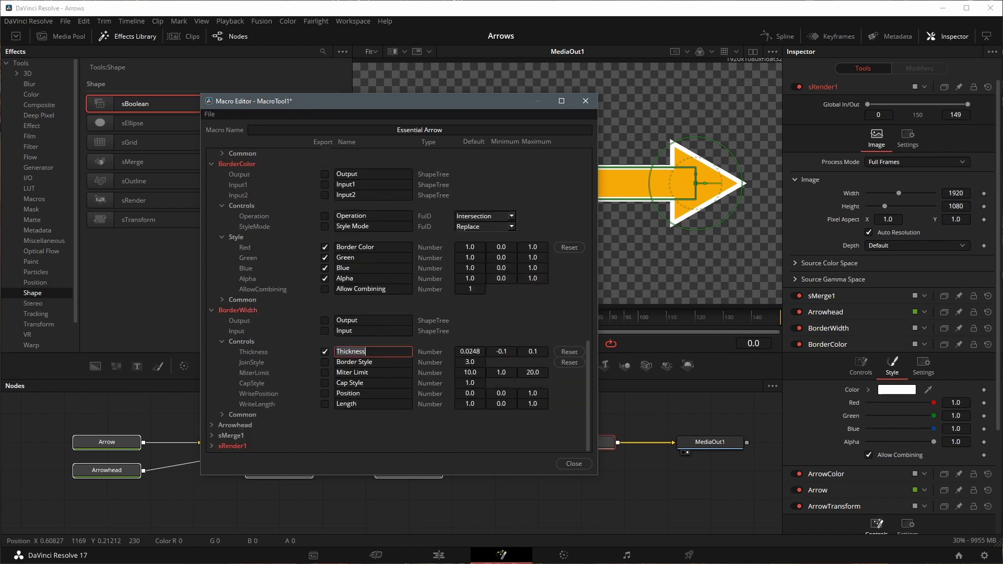
type("Border Width")
key("Return")
Save the macro as a group, Essential Arrow.setting, in Templates\Edit\Generators
left_click(209, 114)
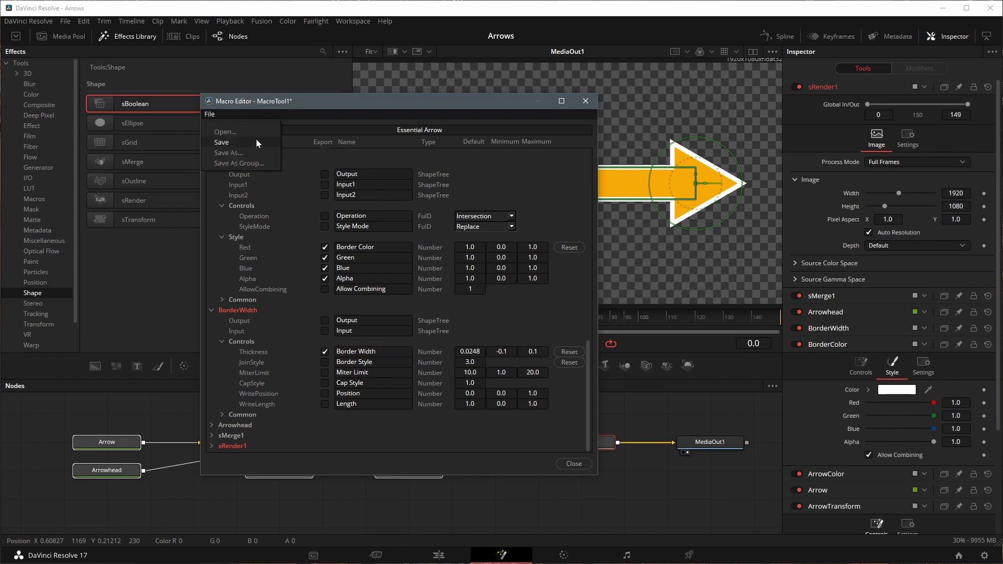
left_click(250, 165)
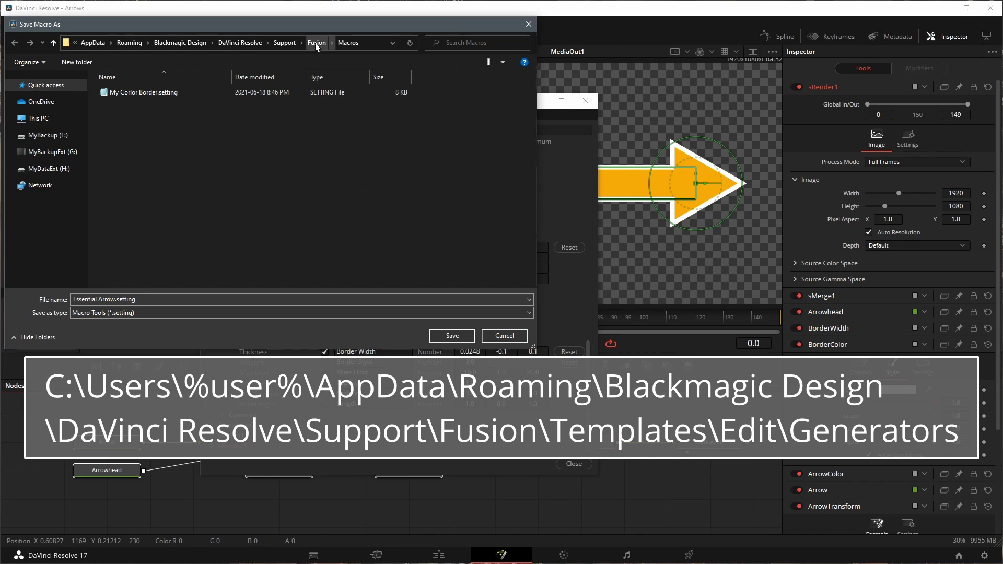
left_click(317, 43)
double_click(123, 279)
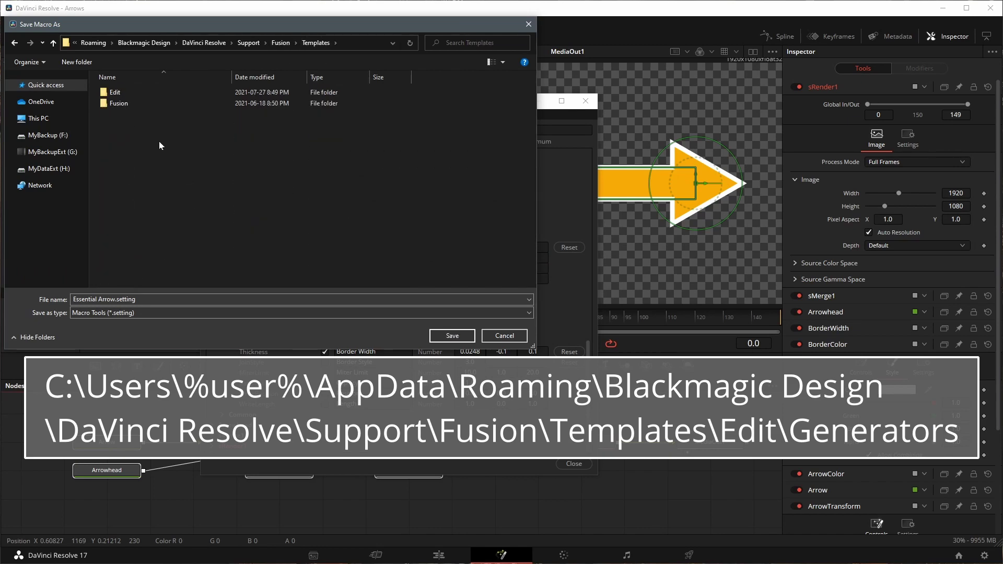
double_click(117, 92)
double_click(125, 103)
left_click(451, 336)
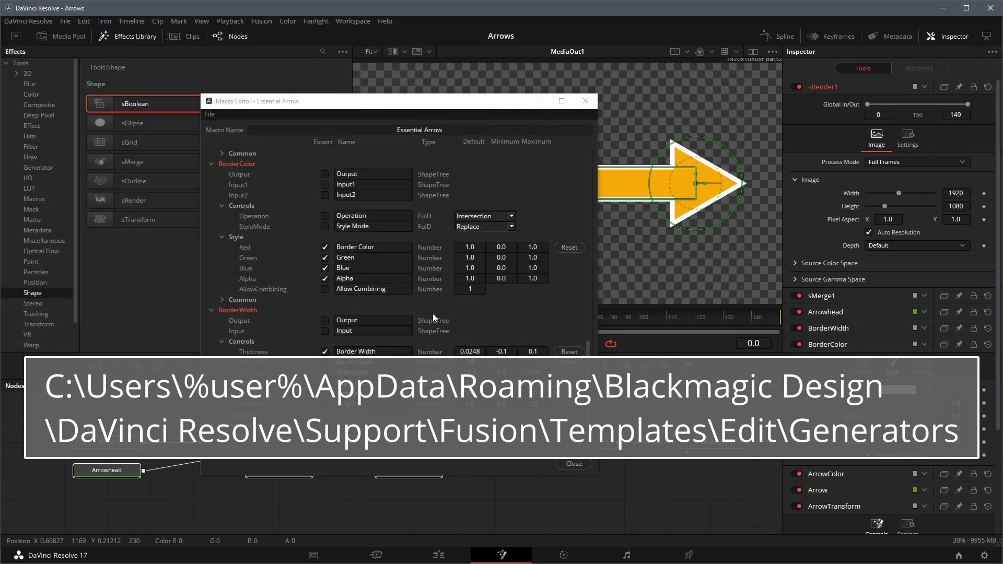
left_click(574, 464)
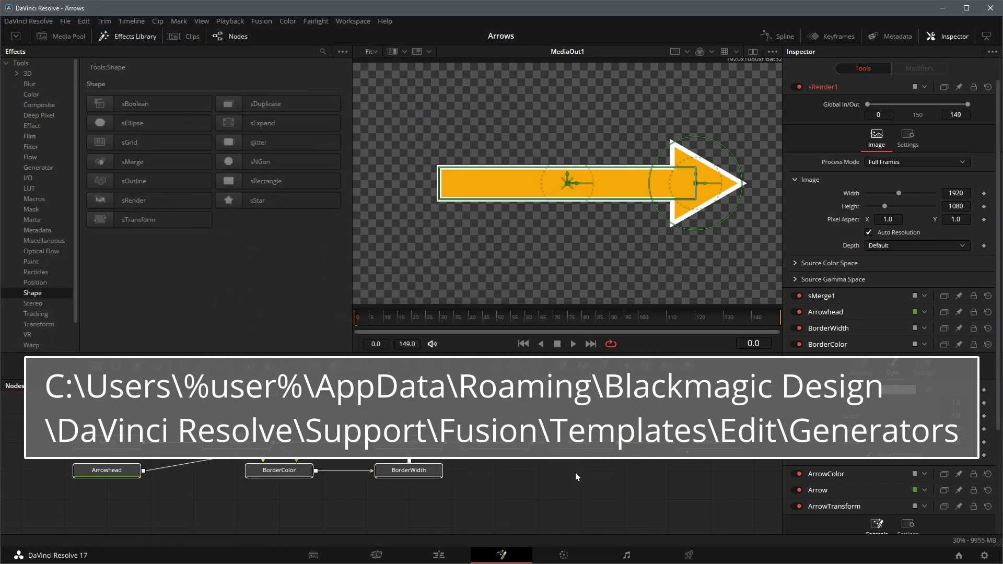
Stack the Essential Arrow generator above a Four Color Gradient clip on the Edit timeline
left_click(439, 555)
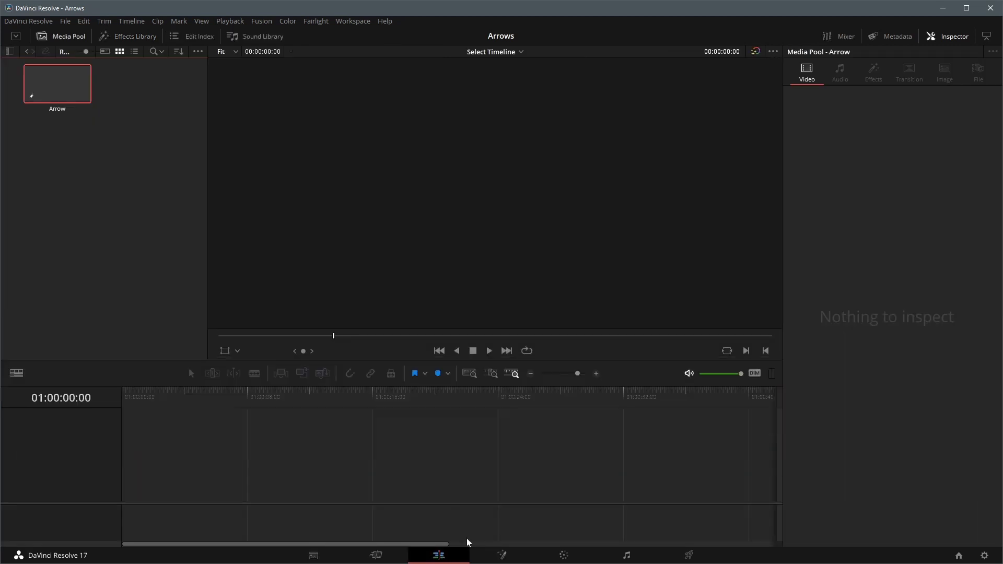
left_click(128, 36)
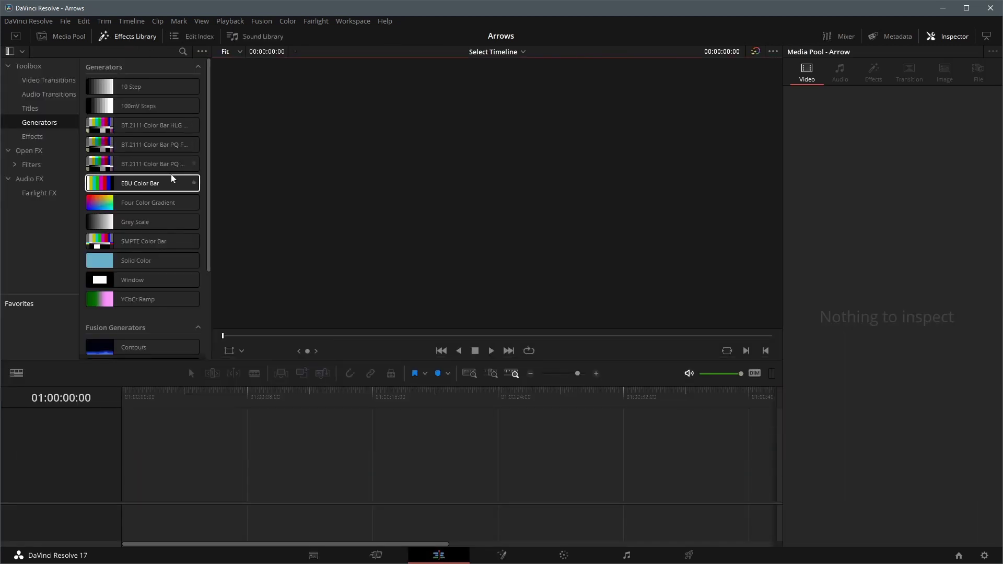
scroll(180, 199, "down", 3)
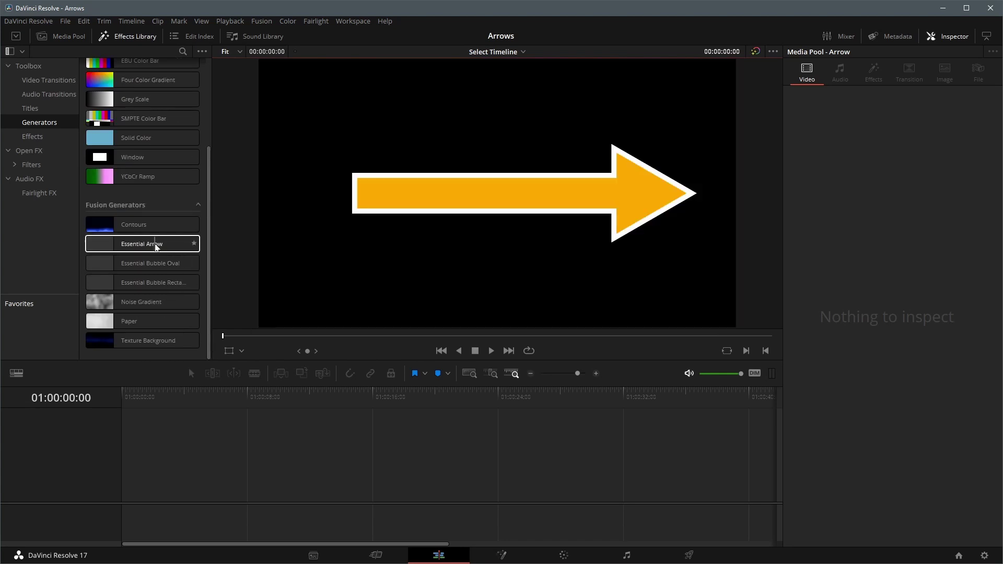
left_click_drag(157, 248, 156, 463)
left_click_drag(148, 79, 133, 452)
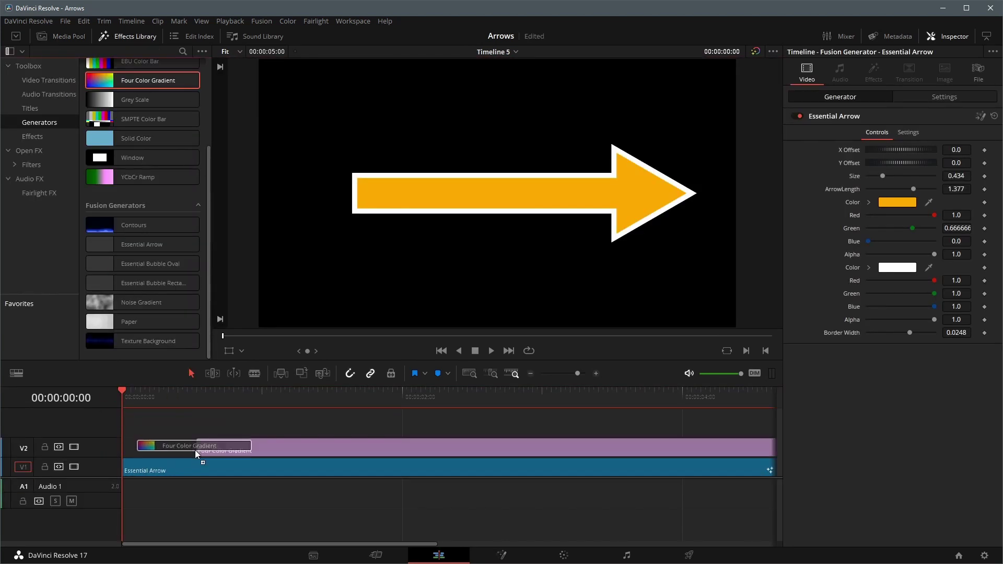
mouse_move(235, 469)
left_mouse_down()
mouse_move(214, 432)
mouse_move(224, 457)
left_mouse_up()
left_click_drag(227, 450, 235, 465)
Reposition, shrink and shorten the Essential Arrow, and give it a red fill
left_click(292, 448)
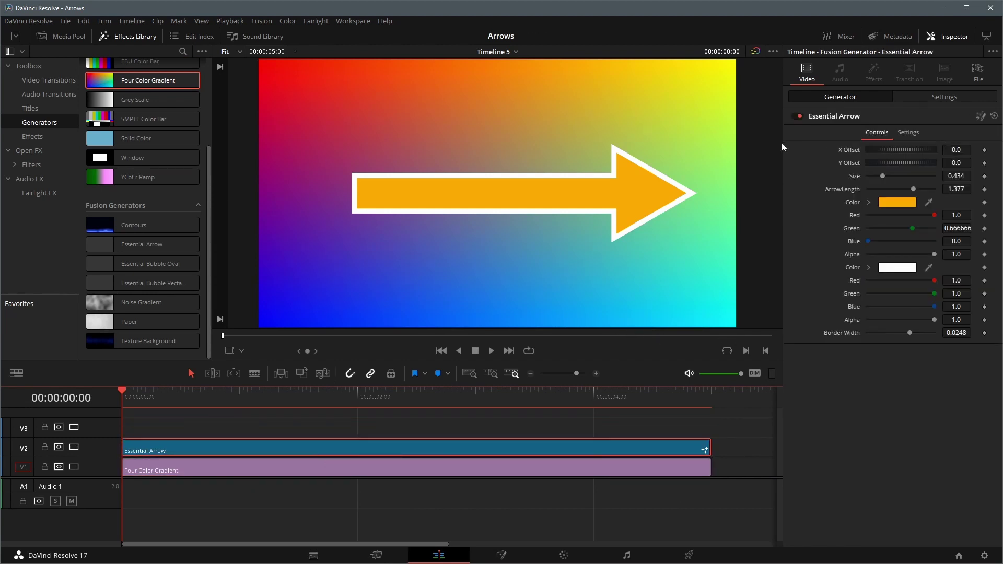
left_click_drag(957, 150, 945, 176)
left_click_drag(956, 189, 928, 189)
left_click(849, 260)
left_click(92, 328)
left_click(414, 530)
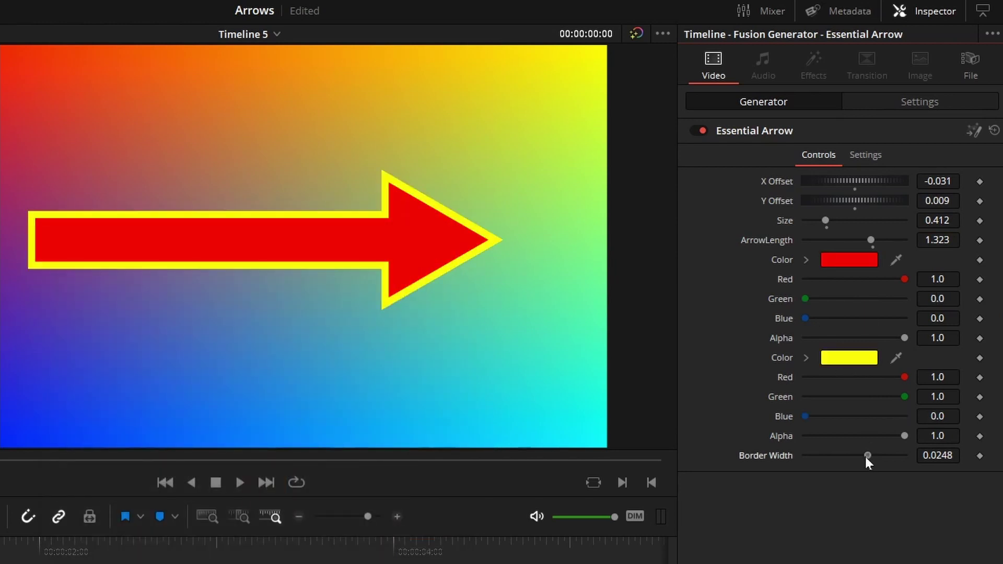
Thin the border to 0.008, make the fill black and fully transparent, then open it in Fusion
mouse_move(865, 457)
left_mouse_down()
mouse_move(823, 458)
mouse_move(854, 457)
left_mouse_up()
left_click(849, 260)
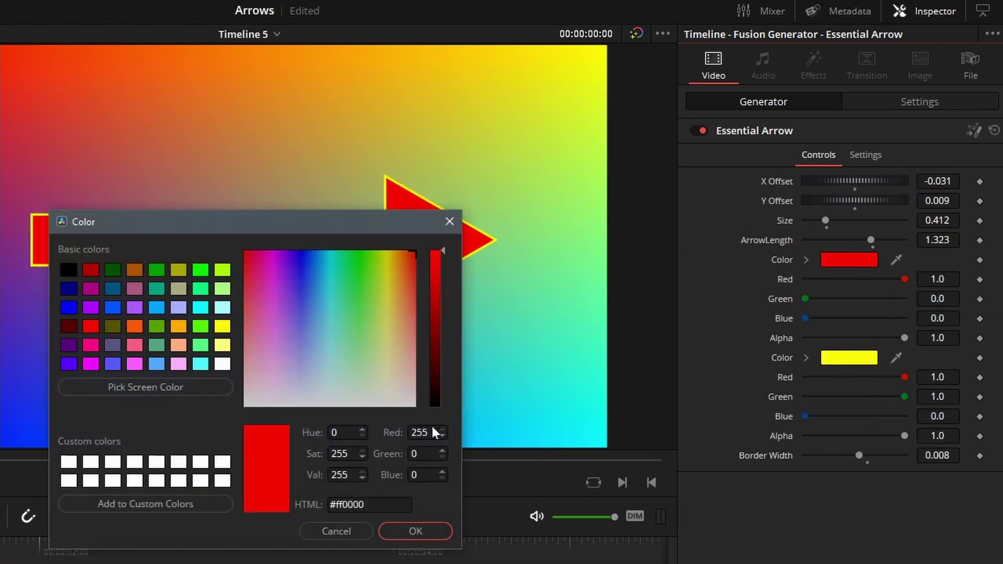
left_click(69, 270)
left_click(415, 531)
left_click_drag(904, 340, 720, 381)
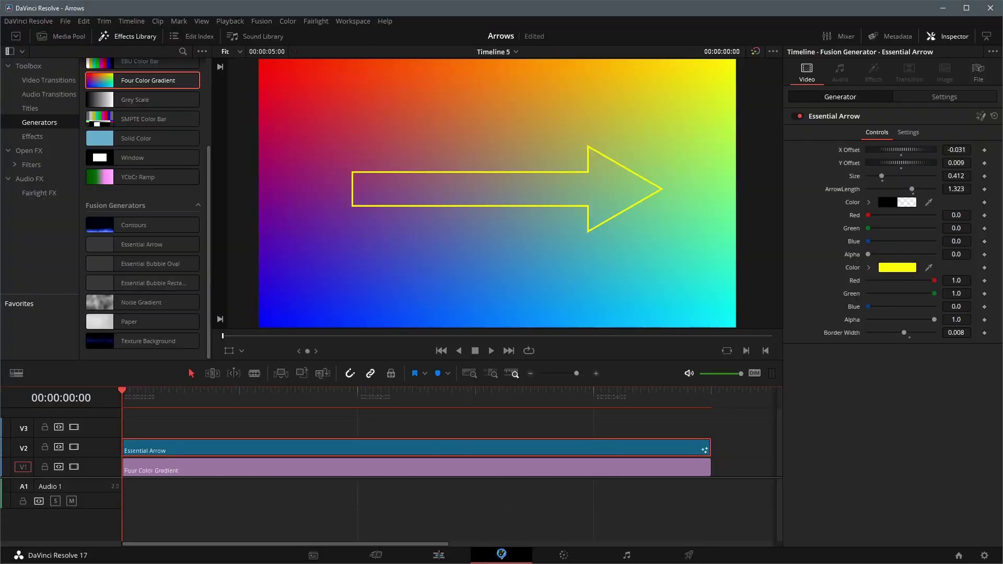
left_click(502, 555)
Expand the EssentialArrow group and spread it and MediaOut1 out to the right
double_click(218, 472)
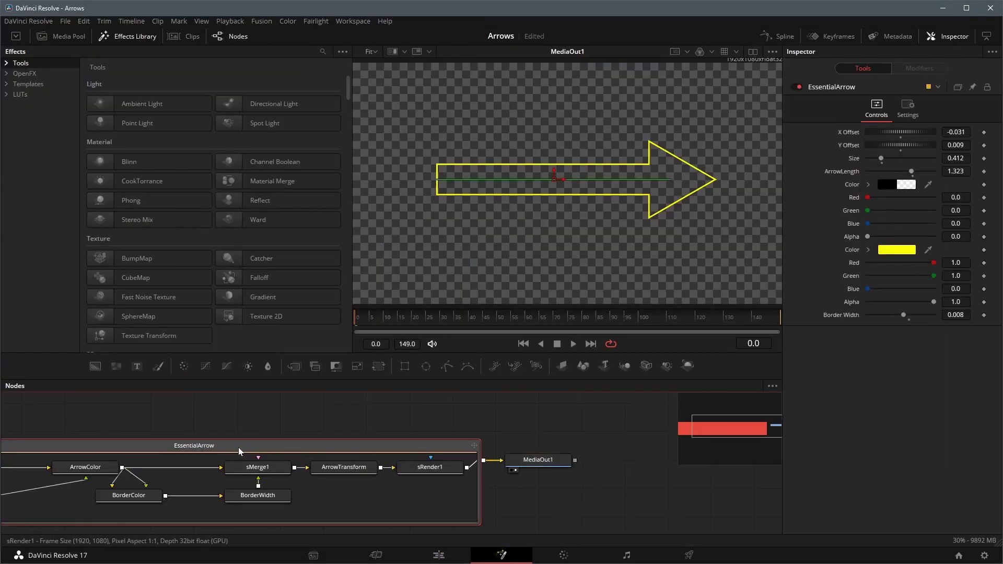
left_click_drag(239, 448, 282, 419)
left_click_drag(551, 461, 638, 461)
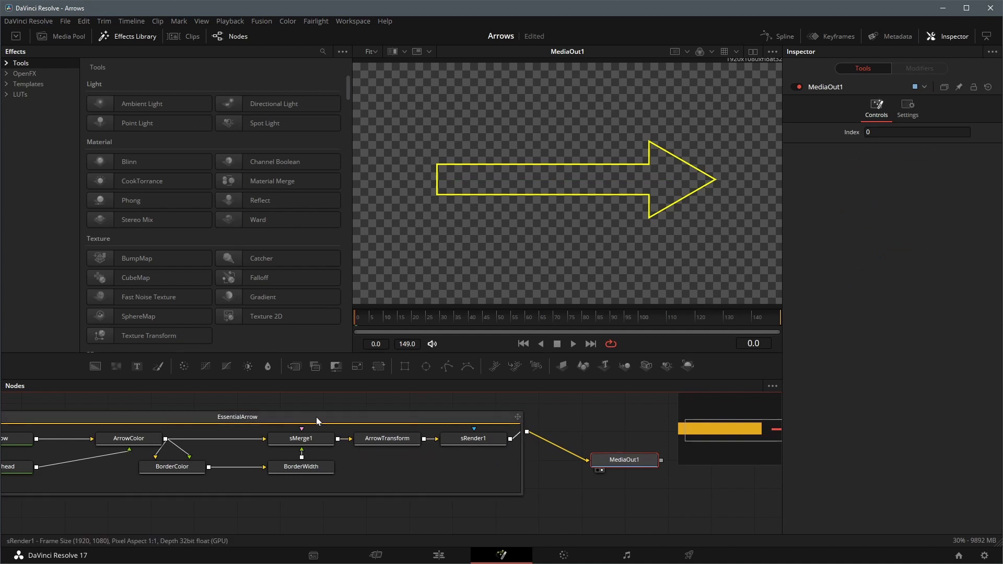
left_click_drag(317, 418, 402, 420)
left_click_drag(642, 460, 728, 459)
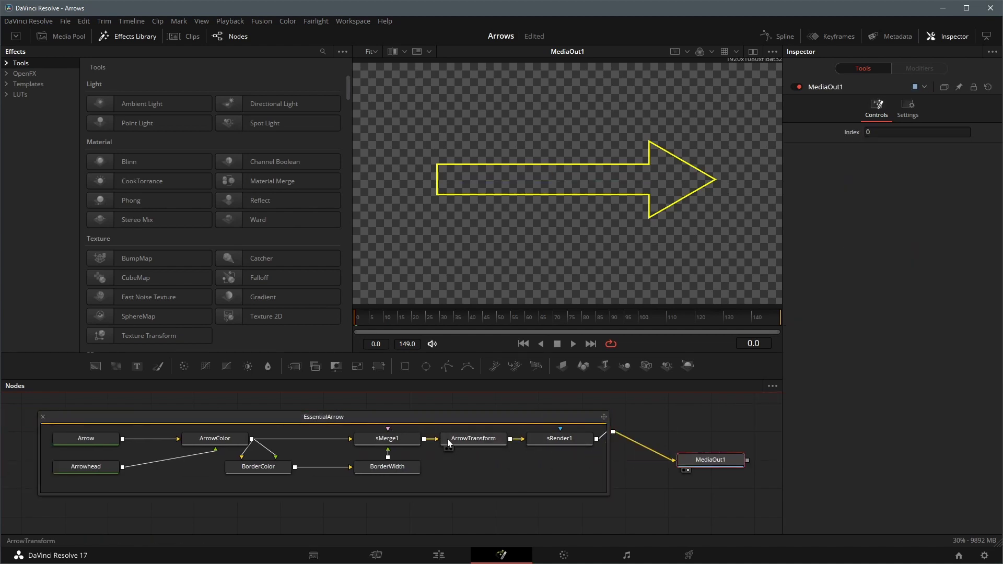
Keyframe the BorderWidth node's Length at 0 on frame 0 and 1 on frame 82
left_click(389, 421)
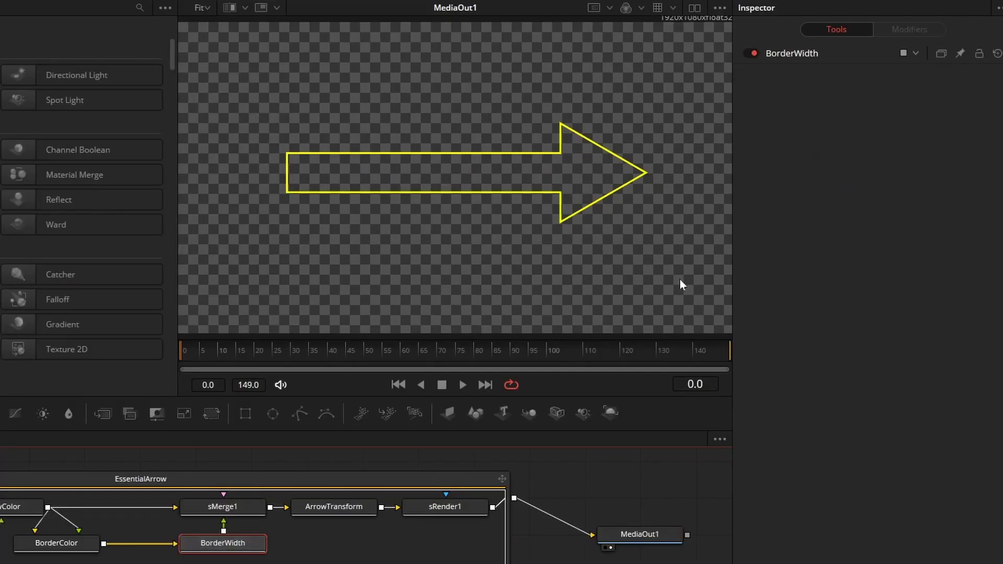
left_click(824, 57)
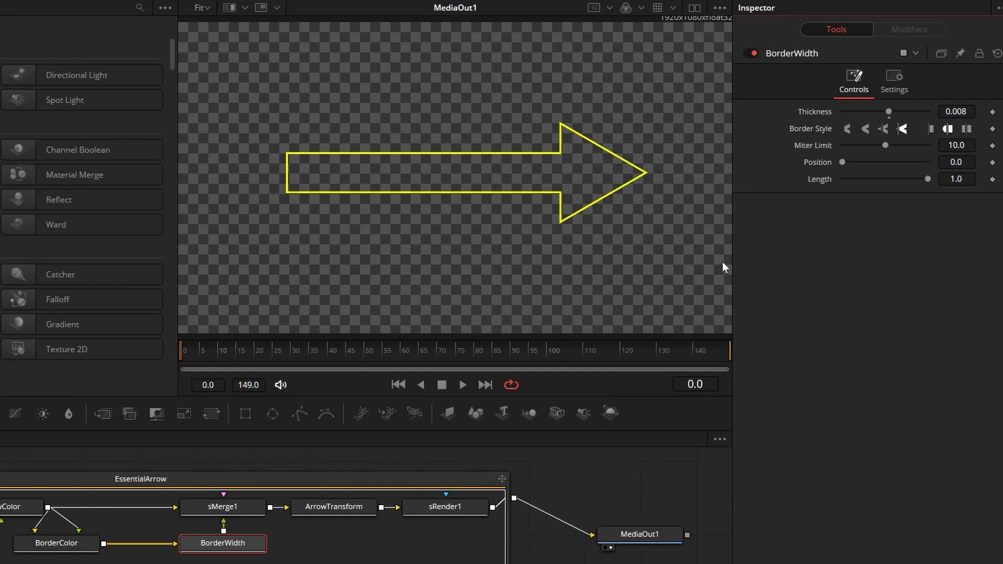
left_click(992, 180)
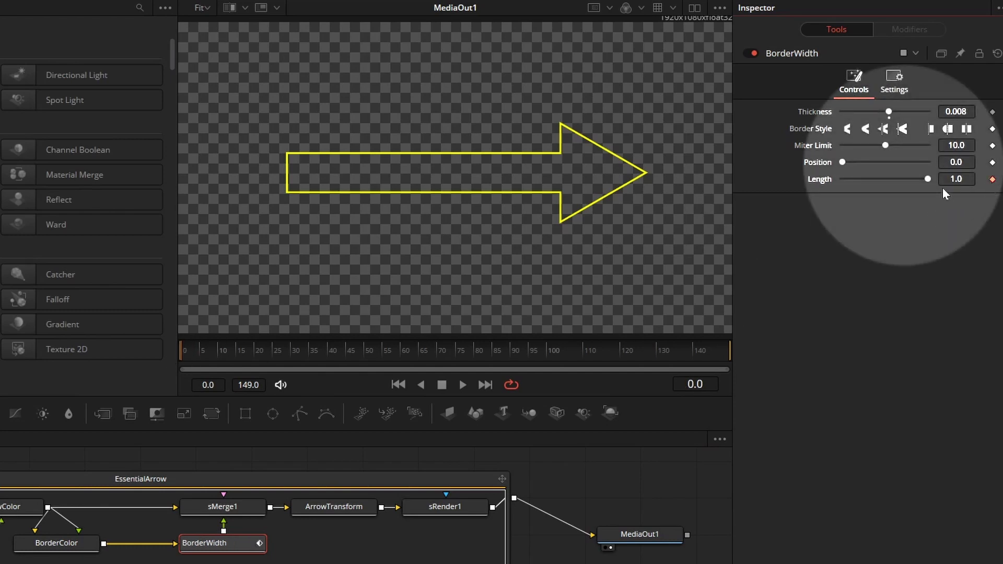
mouse_move(928, 179)
left_mouse_down()
mouse_move(842, 179)
mouse_move(927, 179)
left_mouse_up()
left_click(479, 357)
left_click(463, 385)
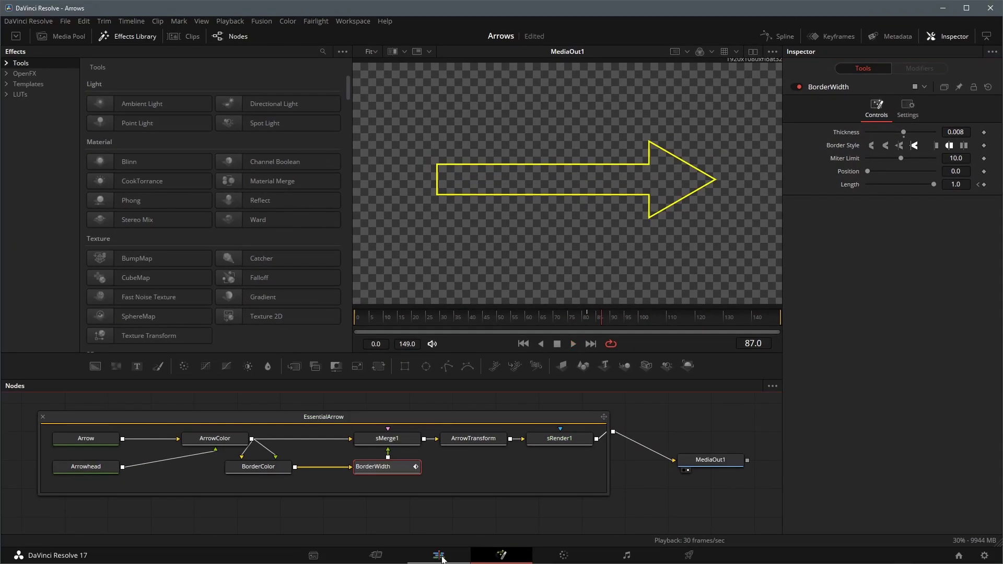
Play the timeline from the start on the Edit page to watch the outline draw on
left_click(442, 554)
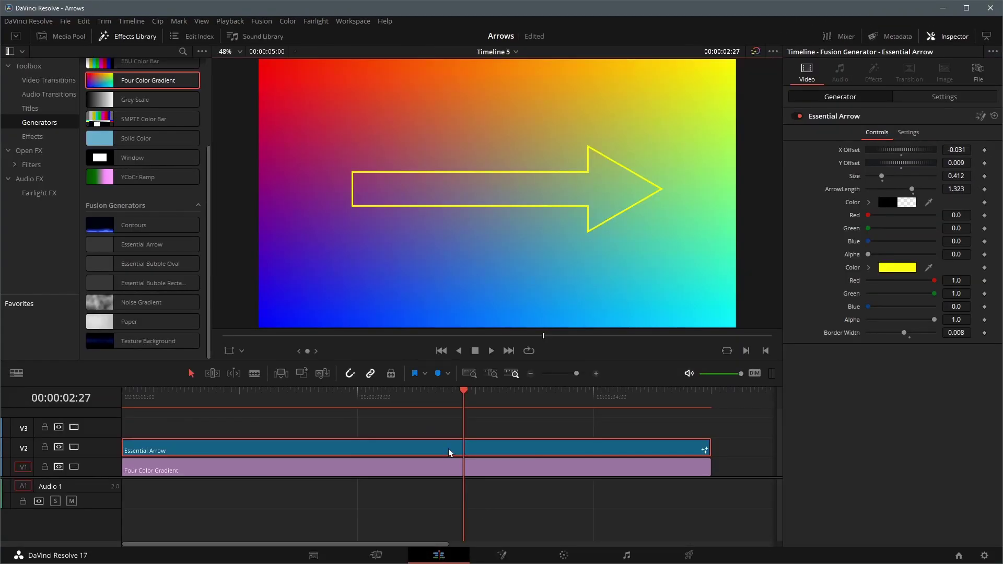
left_click(157, 399)
left_click(124, 398)
left_click(491, 350)
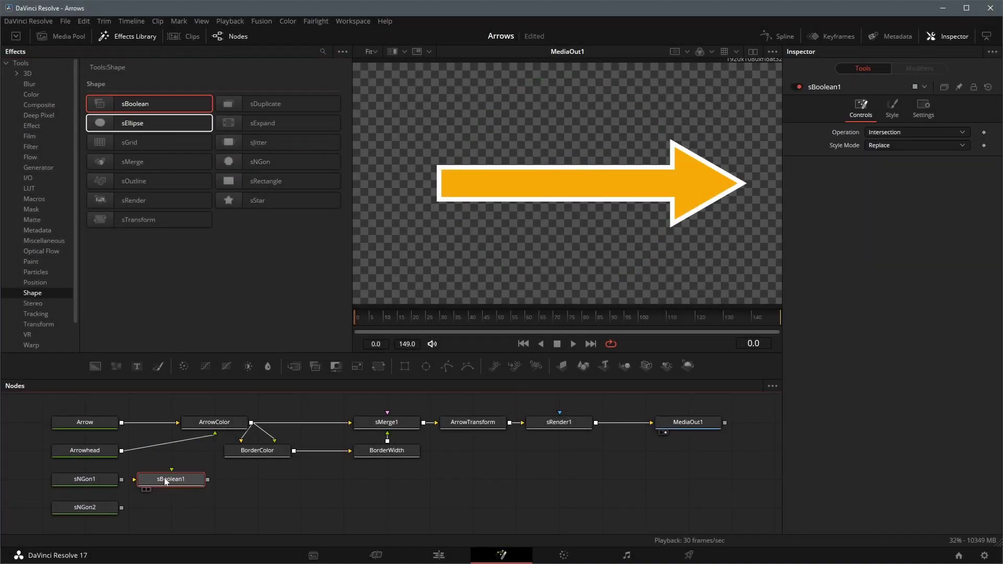
Select sNGon1, bring the lower node graph into view, then select the Essential Arrow 2 clip
left_click(86, 482)
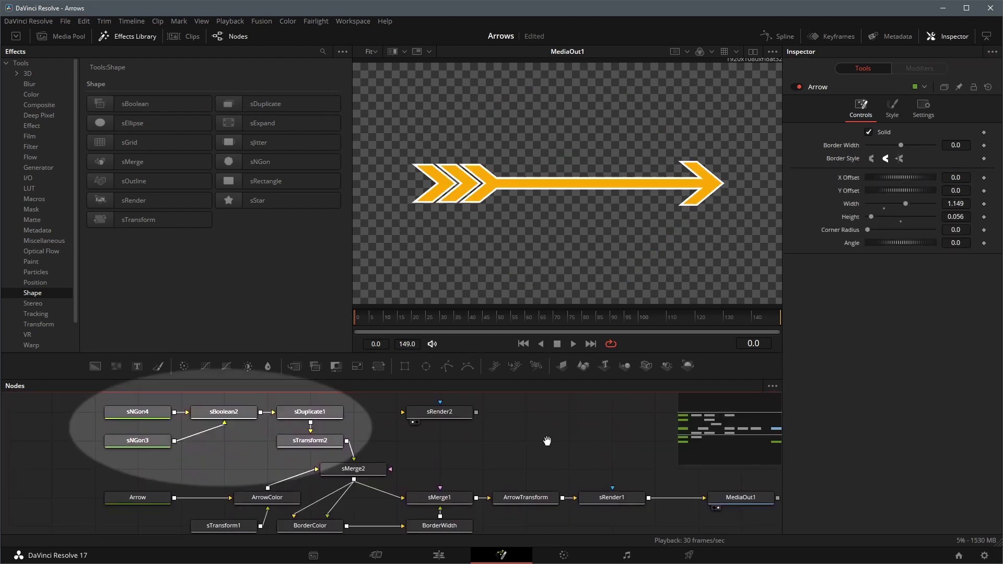
left_click_drag(542, 376, 547, 444)
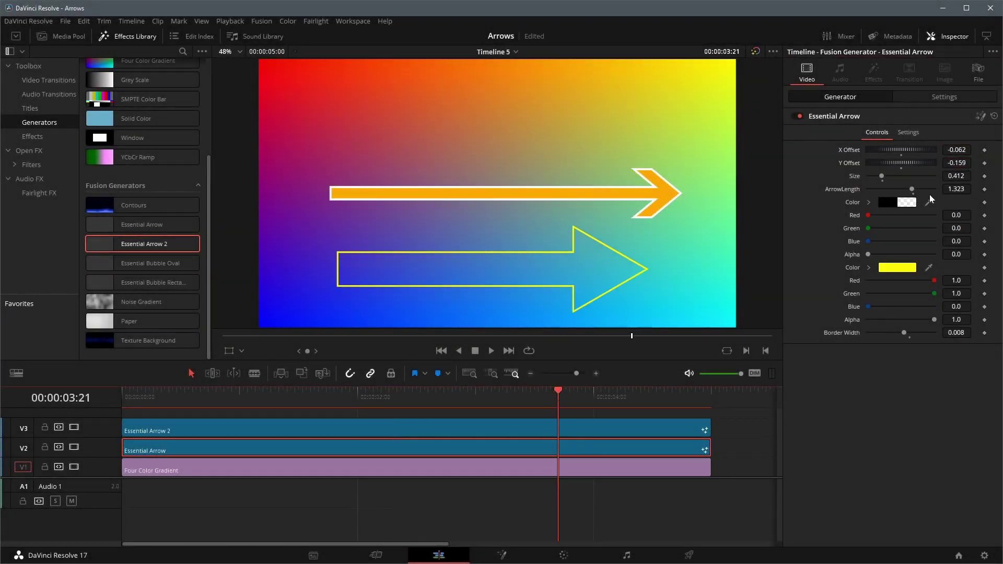
left_click(416, 432)
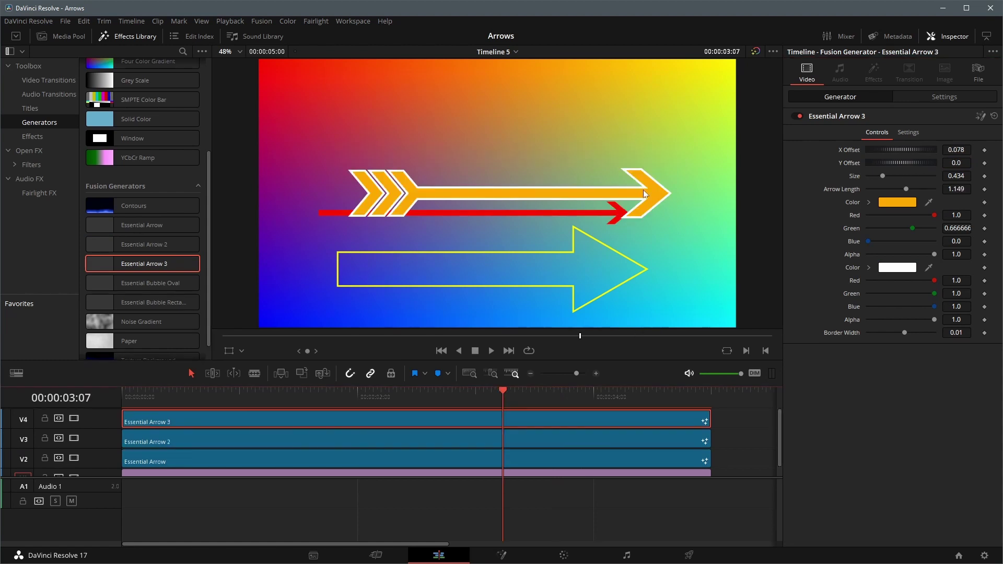